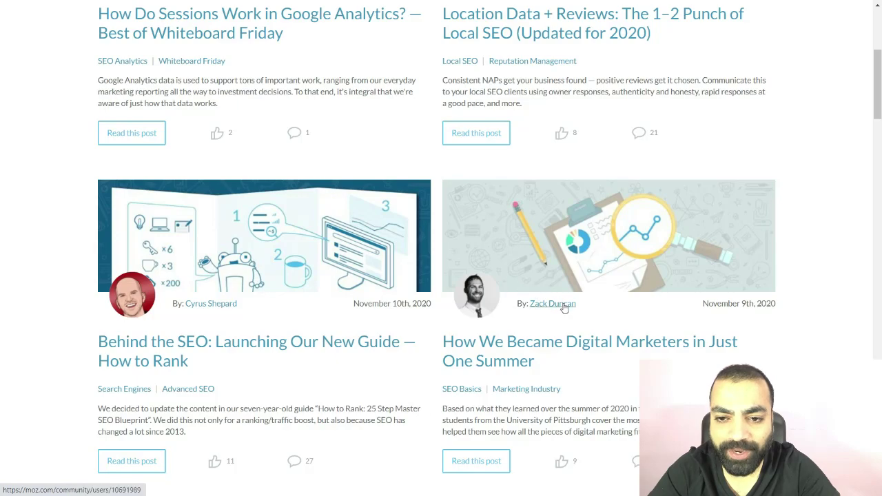
Step: Look through the Moz blog's post listings and open the author profile of the Small Business Saturday post
scroll(564, 308, "down", 8)
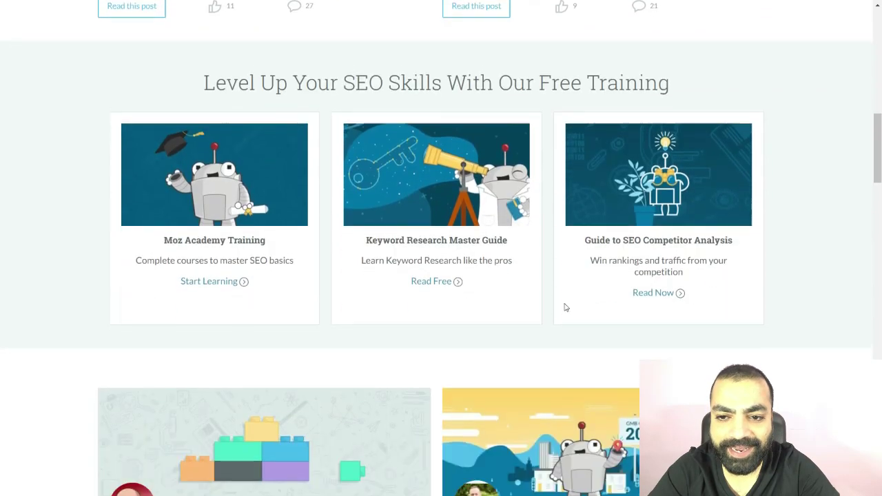
scroll(564, 309, "down", 3)
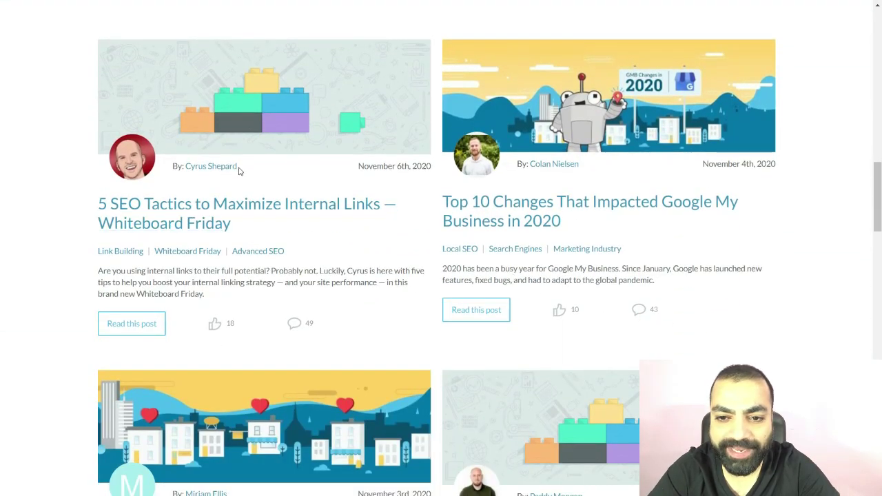
scroll(544, 169, "down", 3)
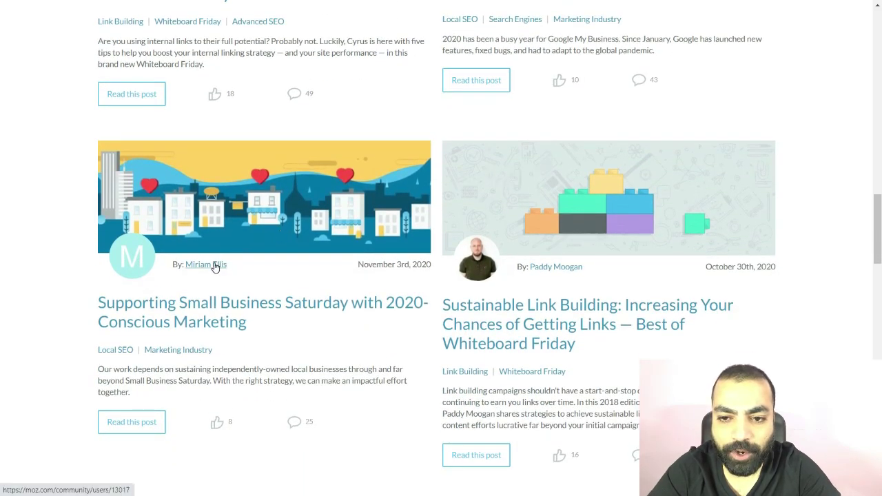
left_click(214, 268)
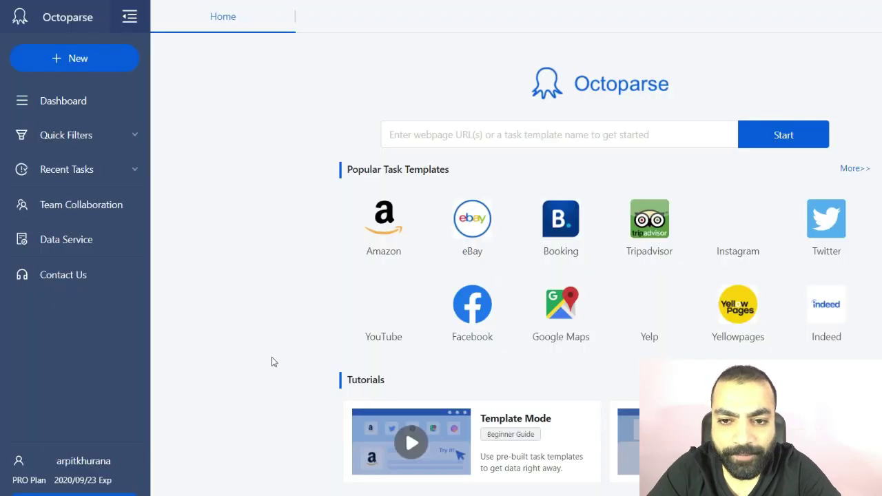
left_click(116, 70)
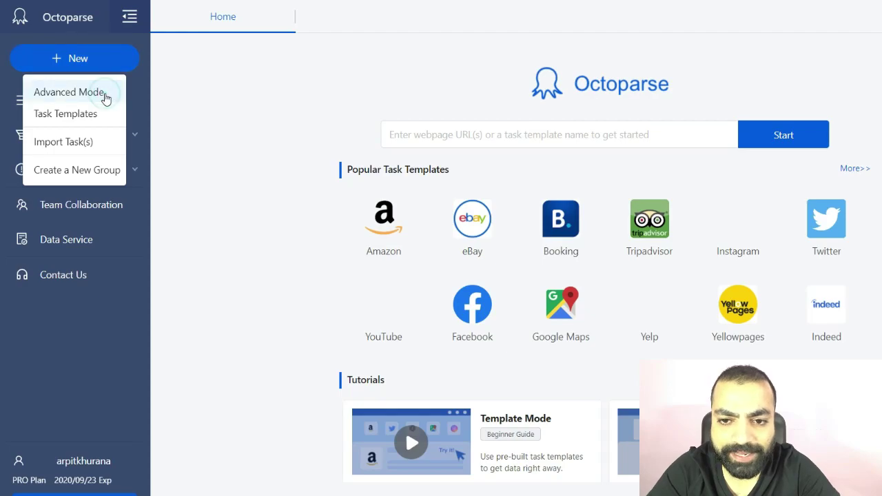
left_click(106, 96)
left_click(313, 143)
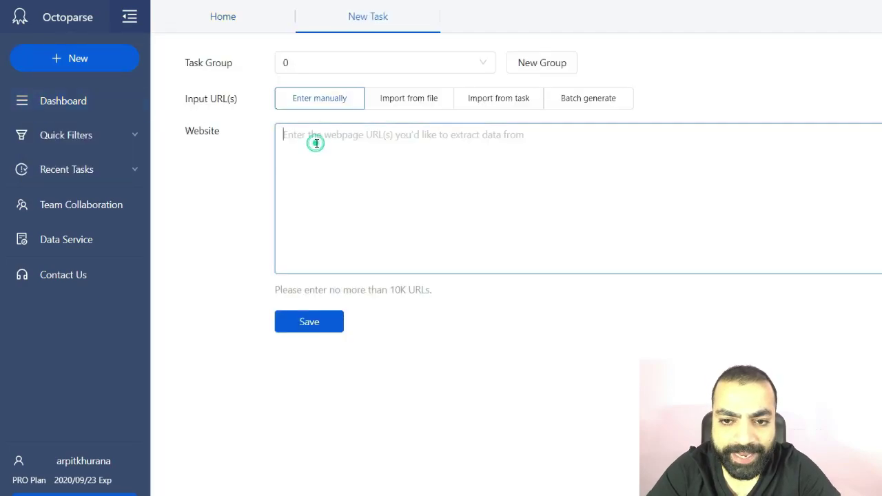
type("www.moz.com/blog")
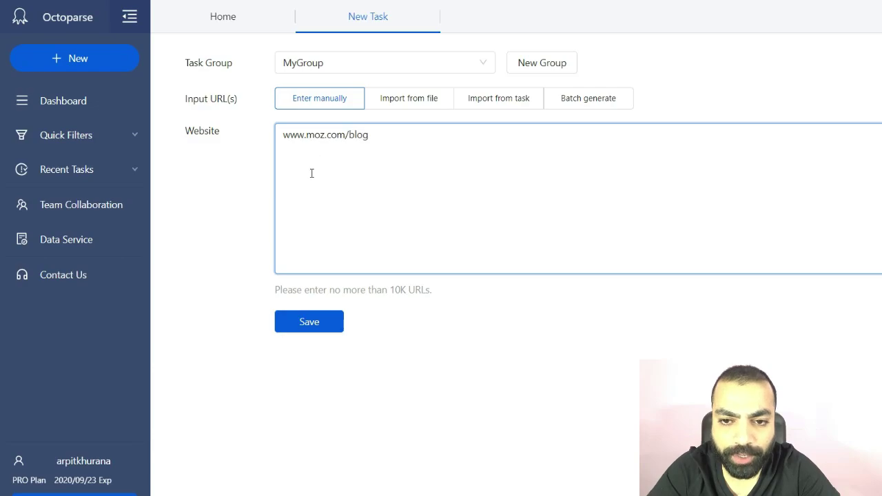
left_click(311, 321)
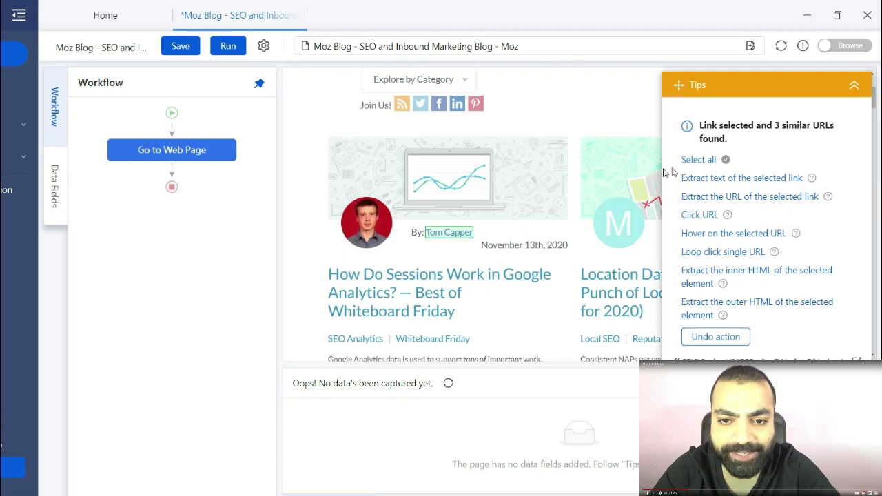
Step: Select the author name links on all the blog's post listings, including those in the rows further down
left_click(698, 162)
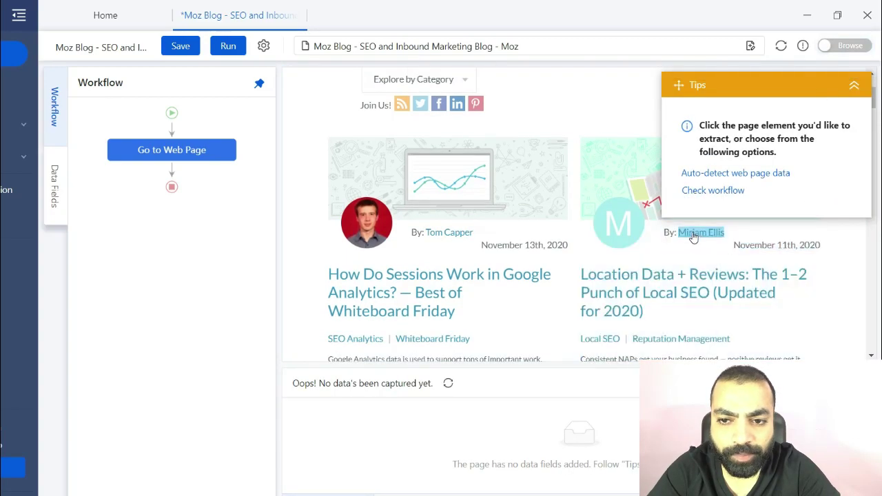
left_click(696, 233)
left_click(698, 159)
left_click(449, 232)
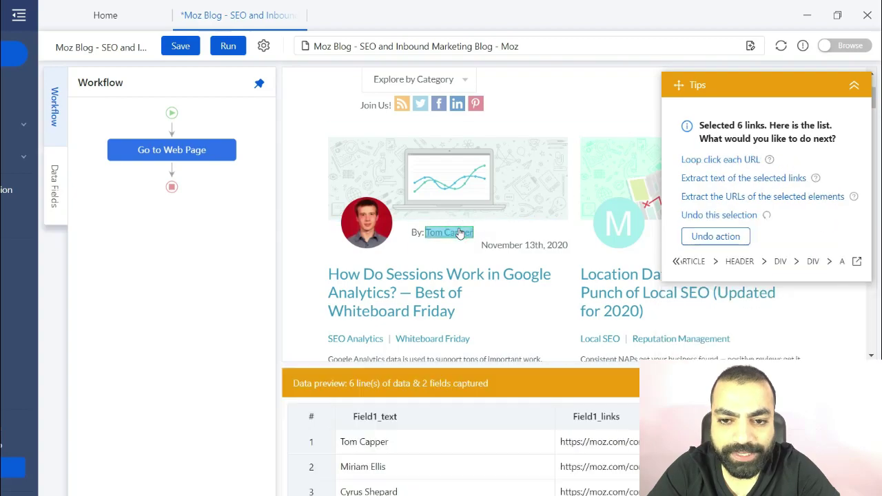
scroll(448, 275, "down", 5)
scroll(501, 449, "down", 1)
left_click(447, 256)
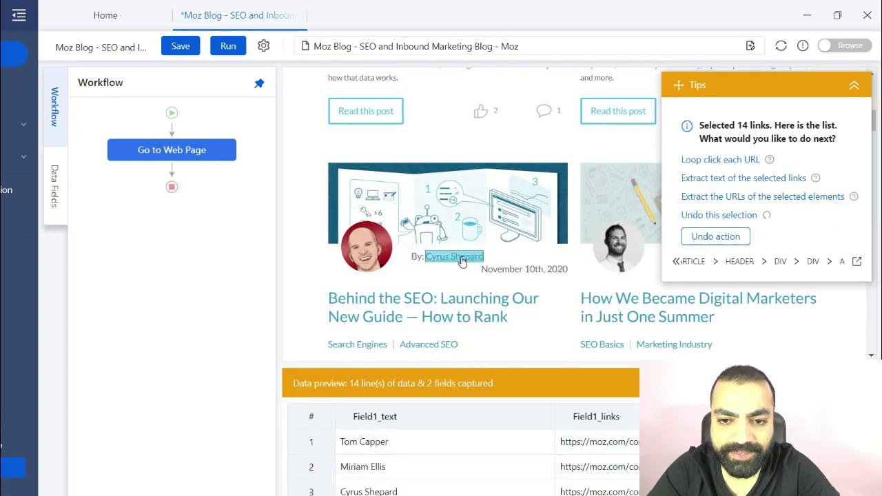
Step: Check the selected author links and data preview, and extract the URLs of the selected elements
scroll(601, 292, "down", 5)
scroll(602, 291, "down", 5)
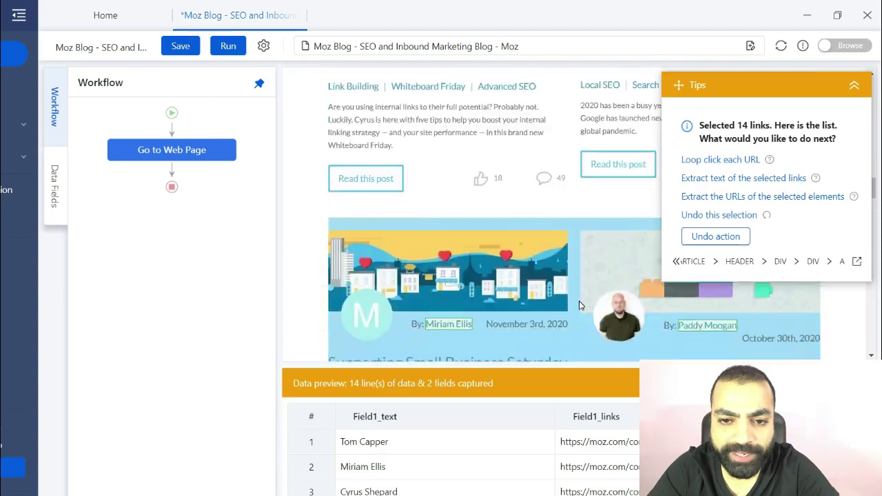
scroll(521, 466, "down", 4)
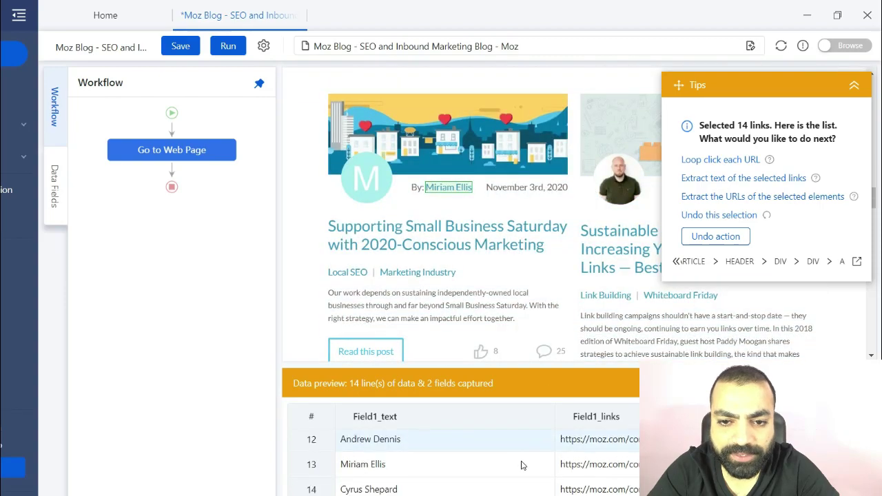
left_click(692, 196)
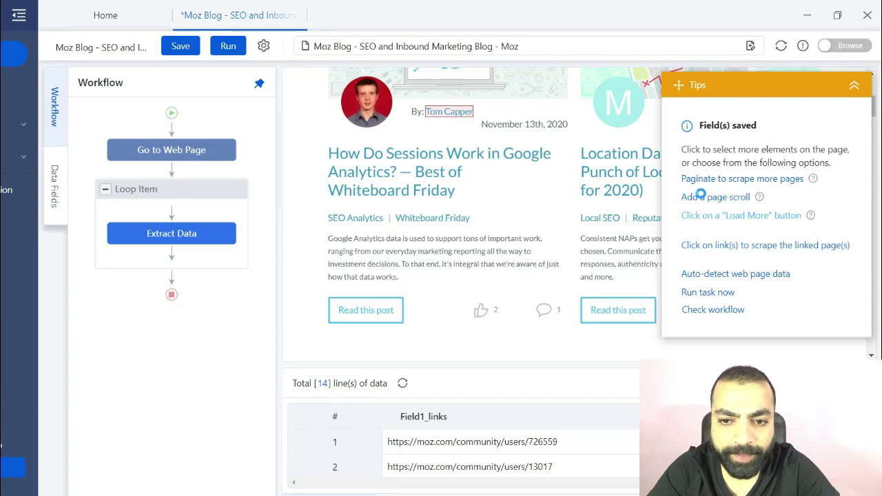
Step: Set up pagination to scrape more pages, using the next-page arrow at the end of the blog listing
left_click(709, 179)
scroll(709, 181, "down", 15)
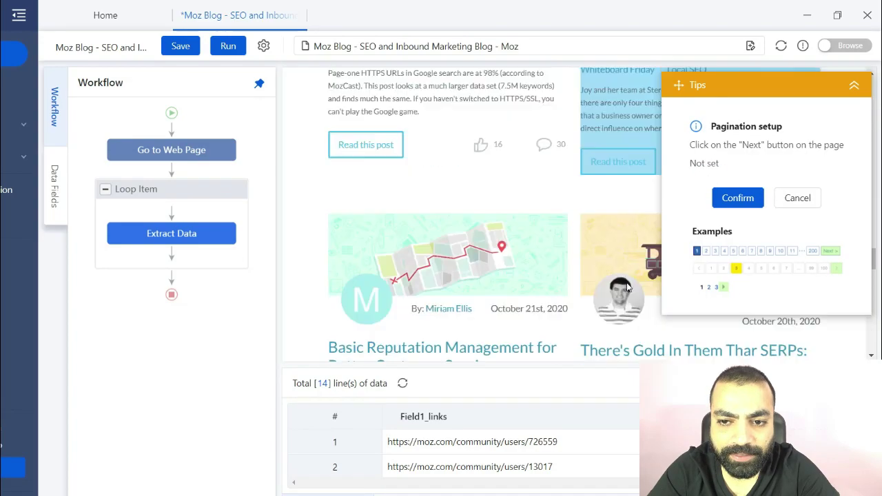
left_click(792, 198)
left_click(812, 206)
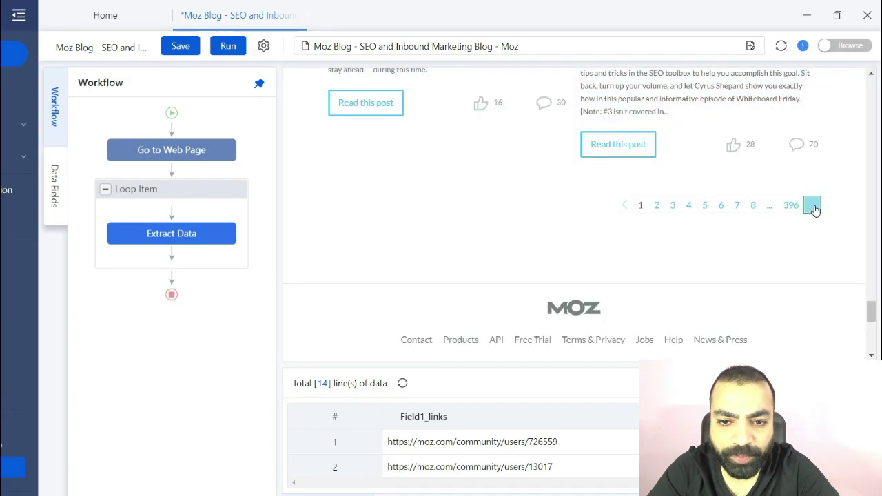
left_click(751, 219)
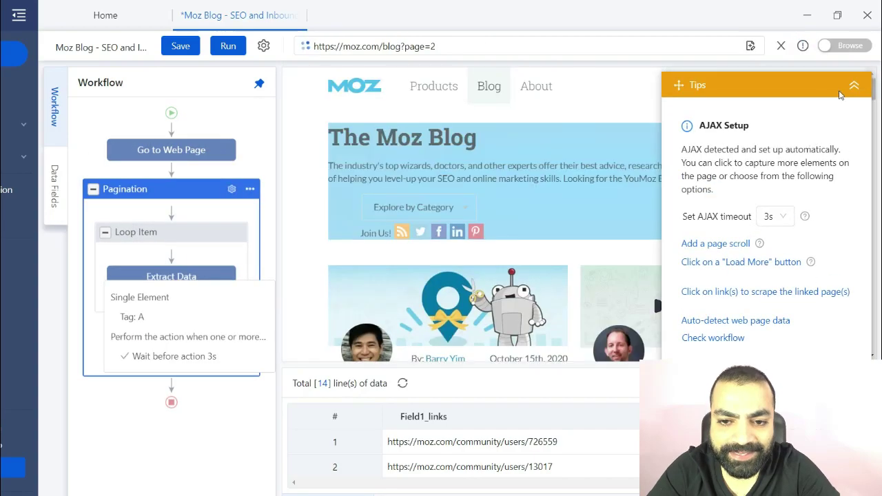
Step: Check the second blog page, run the task on the local device, and stop the run partway through
scroll(616, 289, "down", 3)
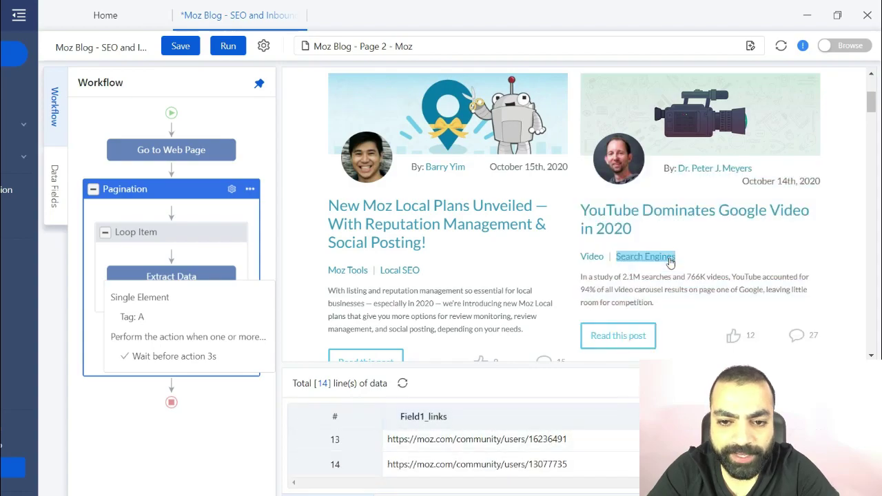
scroll(669, 257, "down", 5)
scroll(669, 261, "down", 1)
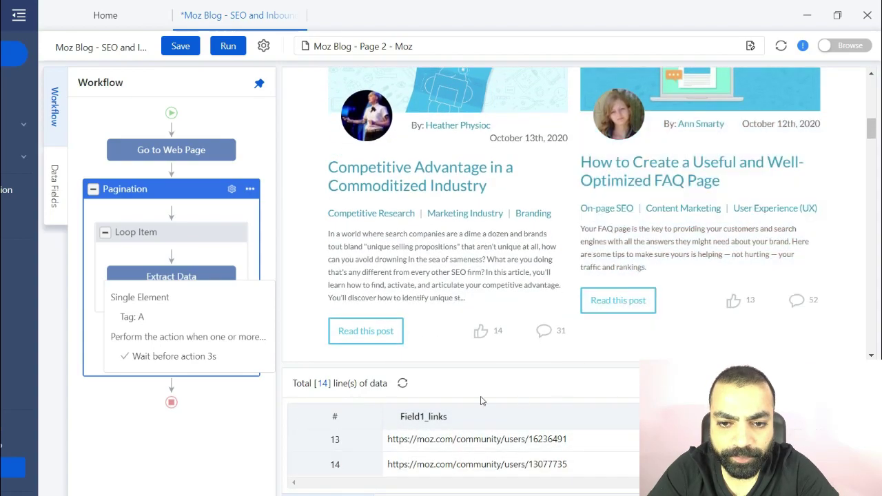
left_click(230, 48)
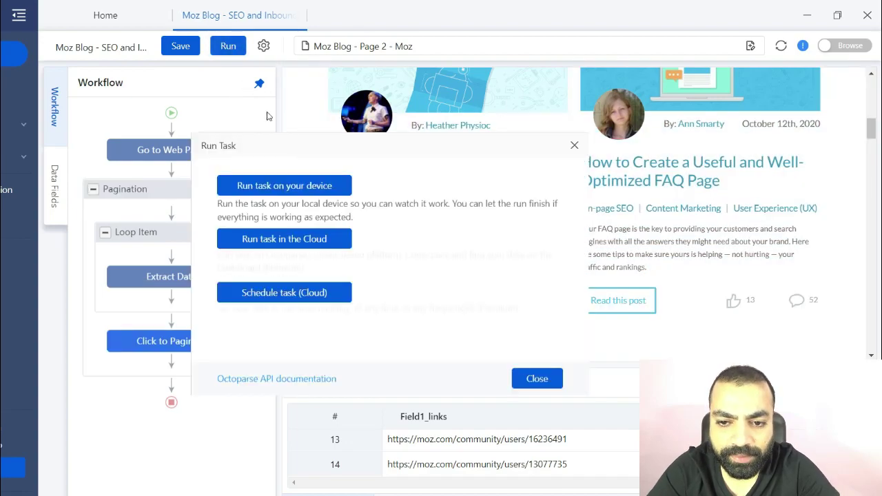
left_click(296, 186)
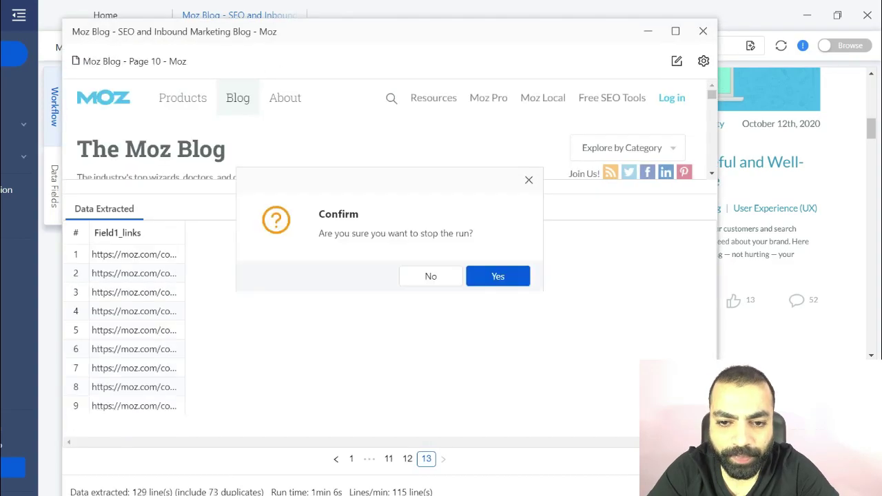
left_click(511, 279)
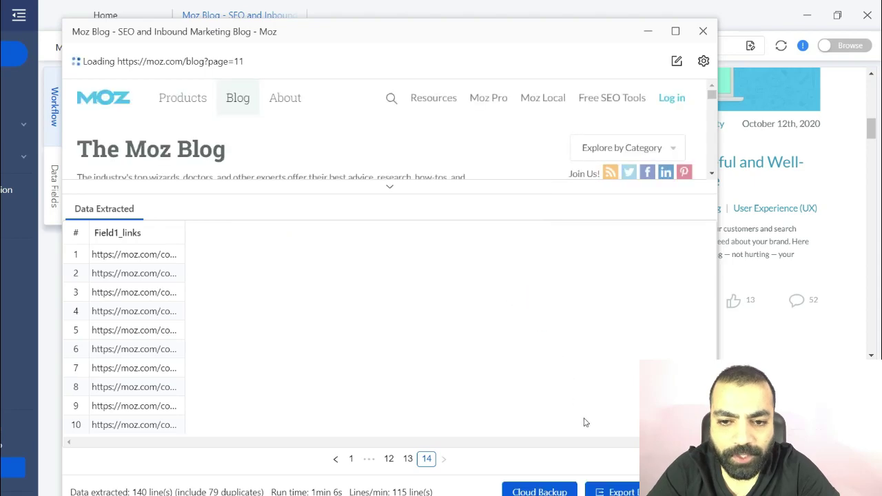
Step: Export the extracted data with duplicates removed to the Documents folder as "Moz Blog - SEO and Inbound Marketing Blog - Moz"
left_click(538, 333)
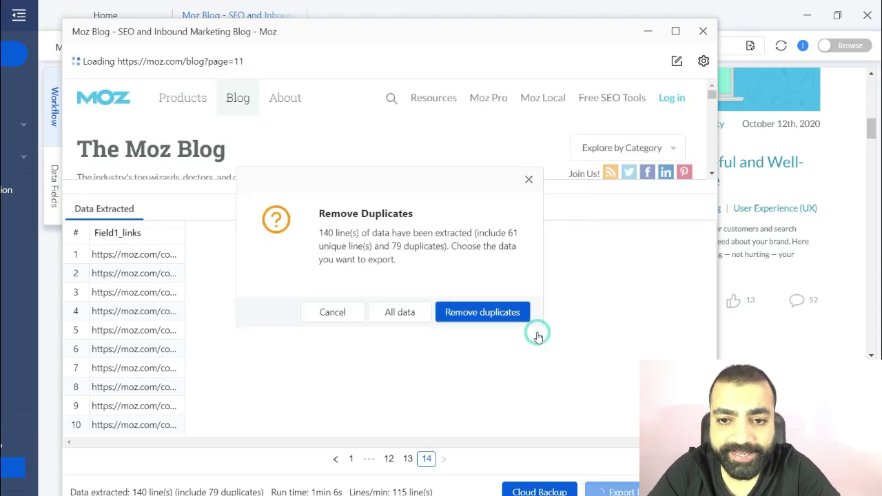
left_click(482, 314)
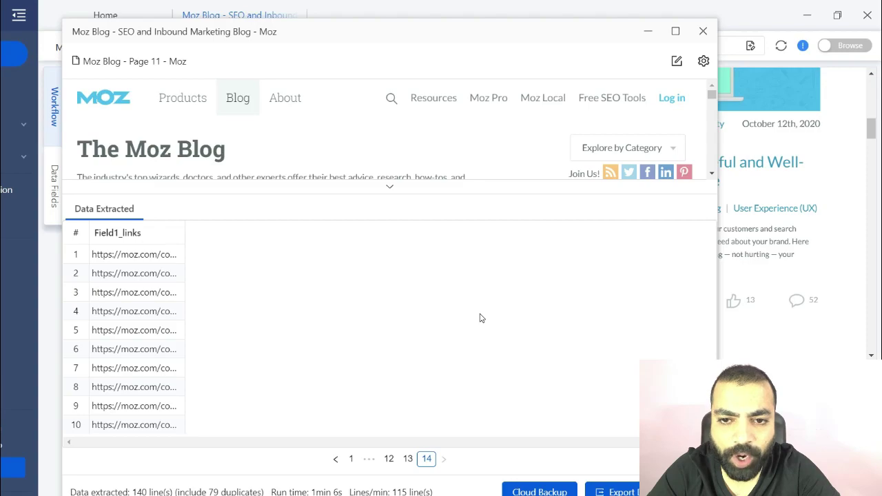
left_click(527, 374)
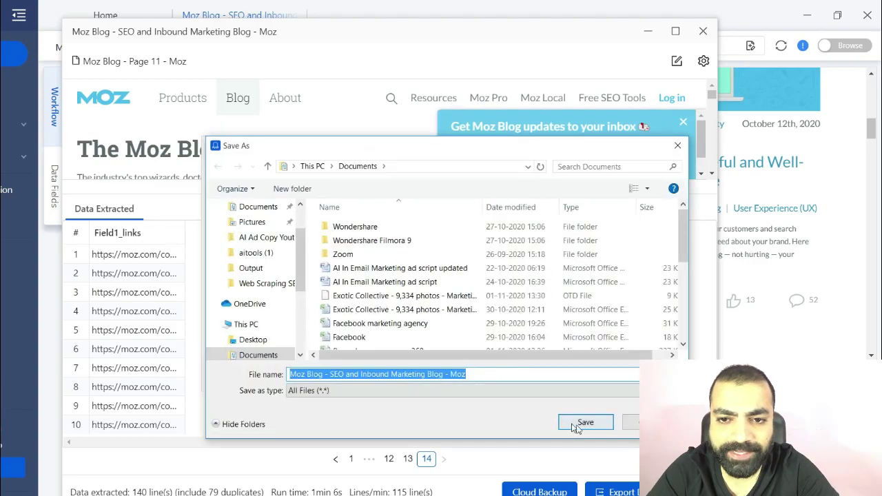
left_click(573, 423)
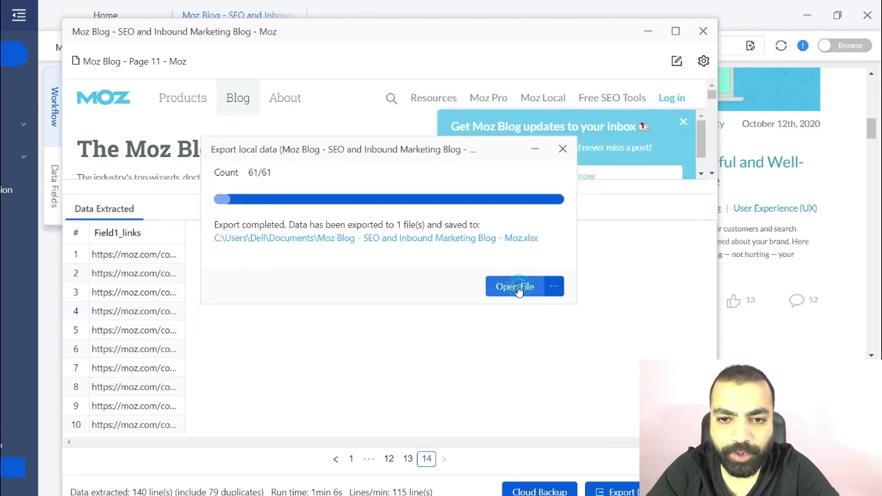
Step: Open the exported spreadsheet in Excel, review the scraped author profile links, and minimise it
left_click(518, 289)
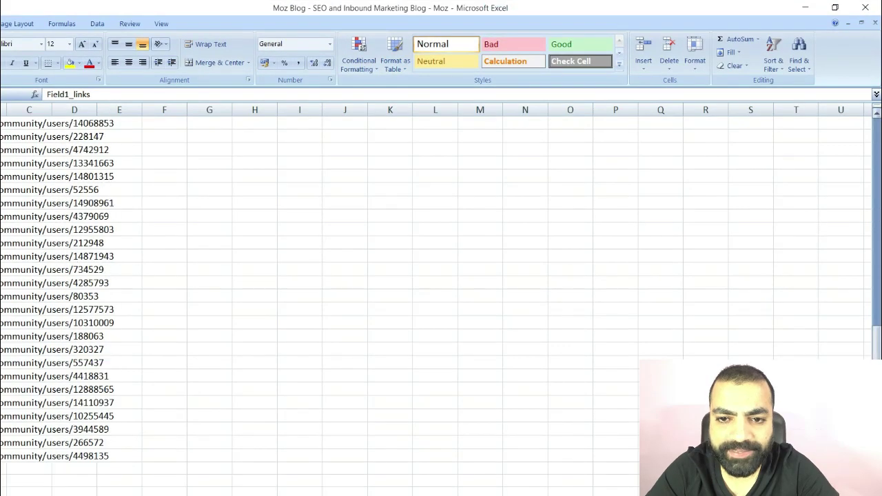
scroll(45, 365, "down", 10)
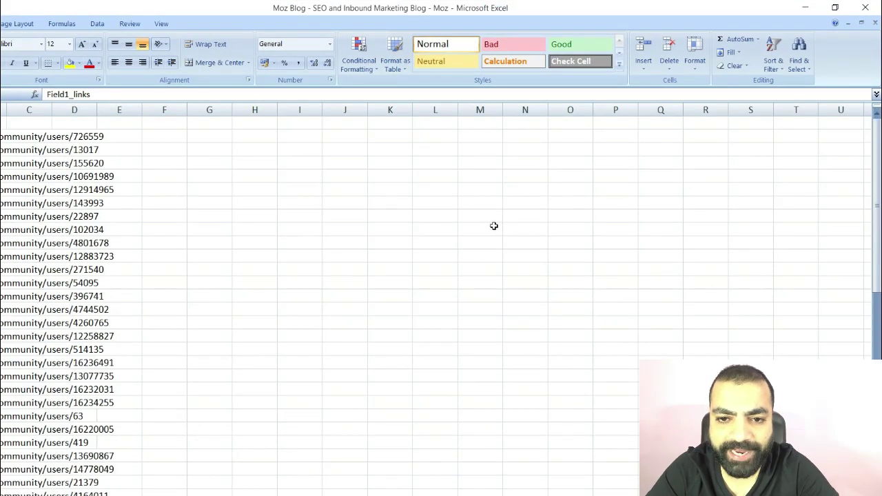
left_click(807, 9)
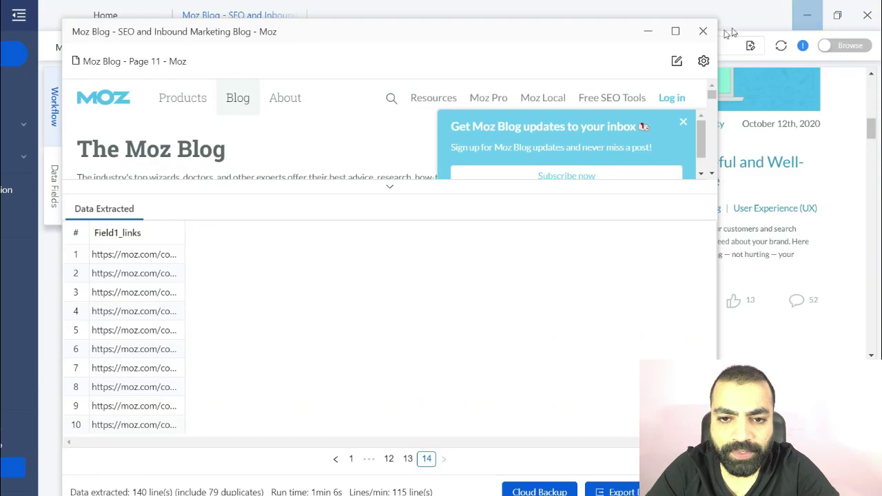
Step: Close the extraction run window and start a new Advanced Mode task
left_click(702, 31)
left_click(497, 286)
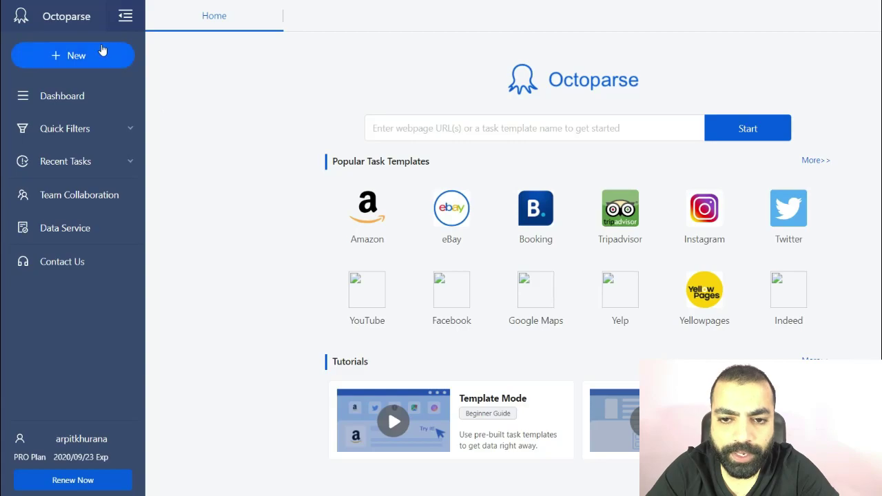
left_click(101, 45)
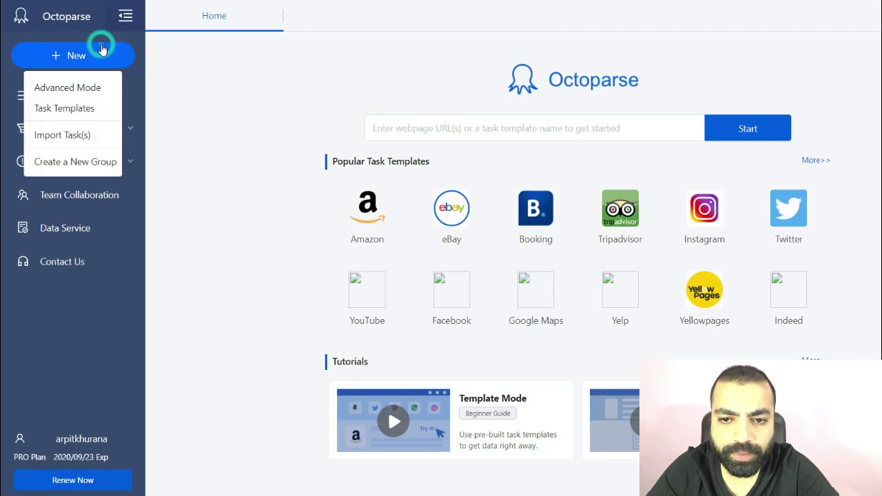
left_click(93, 92)
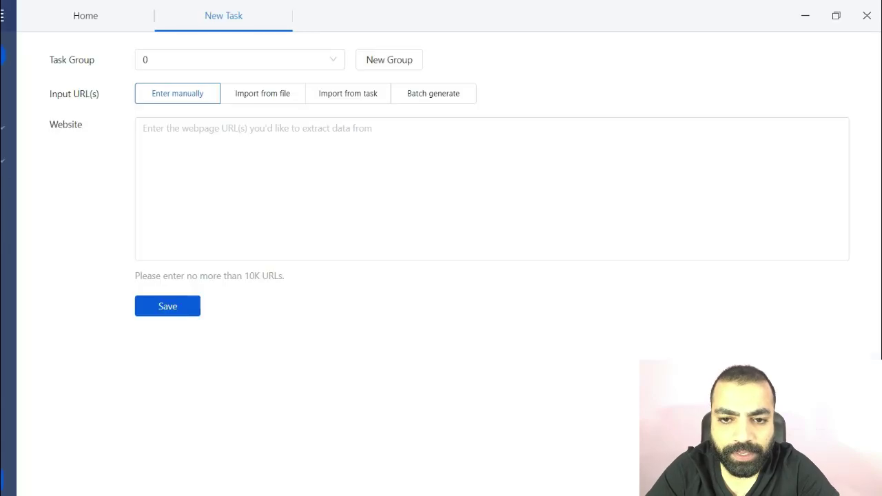
Step: Set the new task to import its URLs from the file "Moz - SEO Software for Smarter Marketing.xlsx" in Documents
left_click(257, 96)
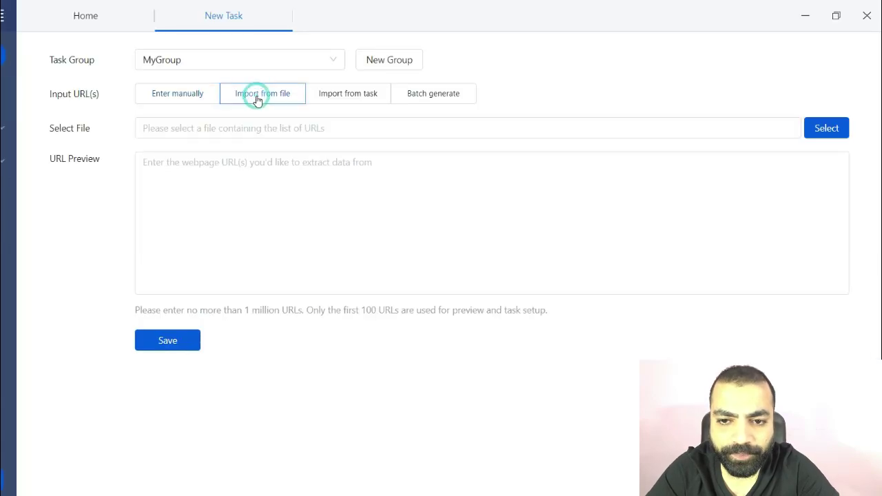
left_click(826, 128)
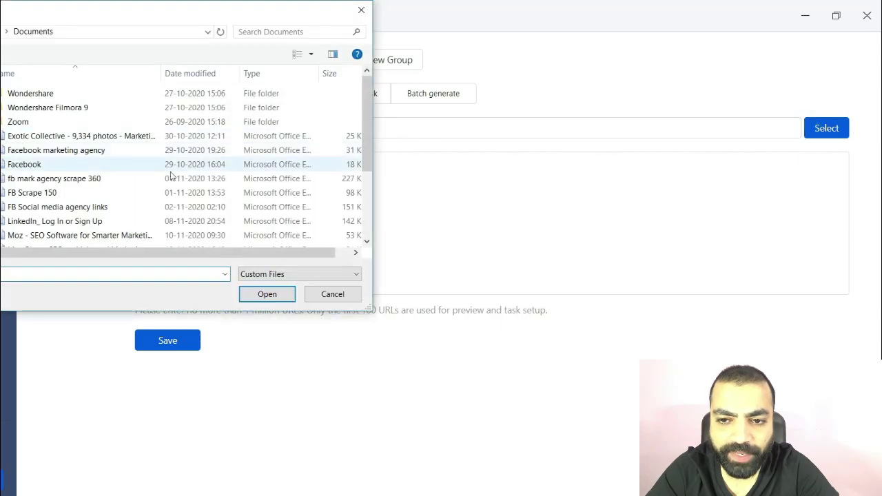
scroll(145, 194, "down", 1)
left_click(145, 197)
left_click(266, 294)
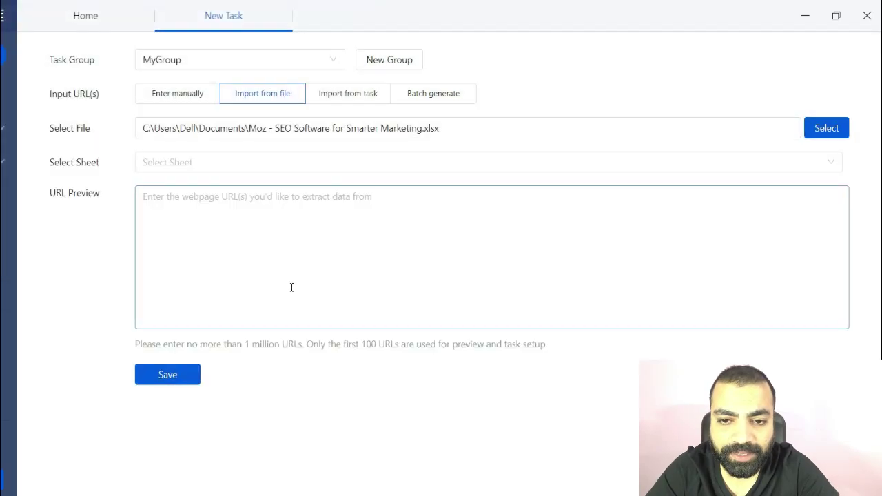
Step: Use column A1 of Sheet1 as the URL source and save the new task's URL list
left_click(286, 164)
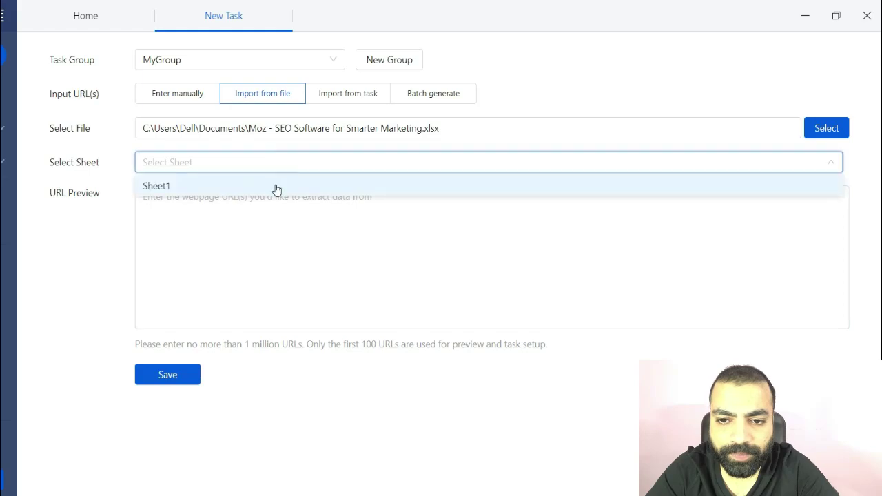
left_click(275, 188)
left_click(274, 200)
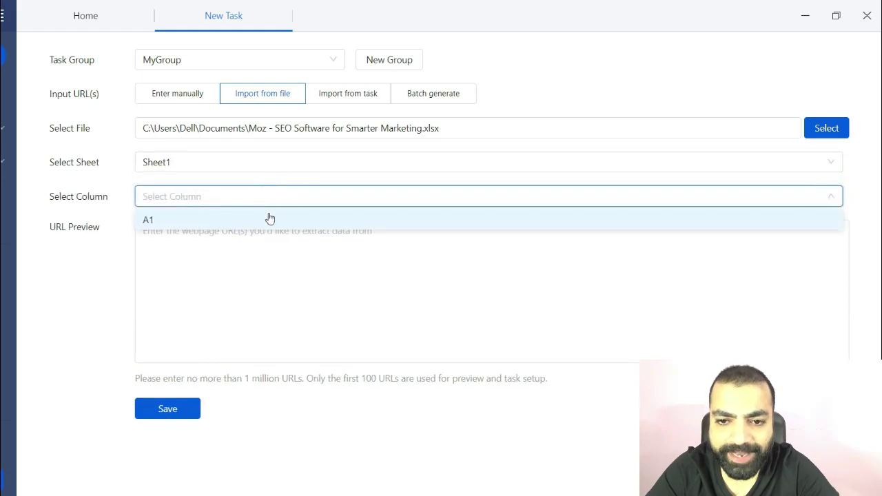
left_click(268, 219)
left_click(184, 415)
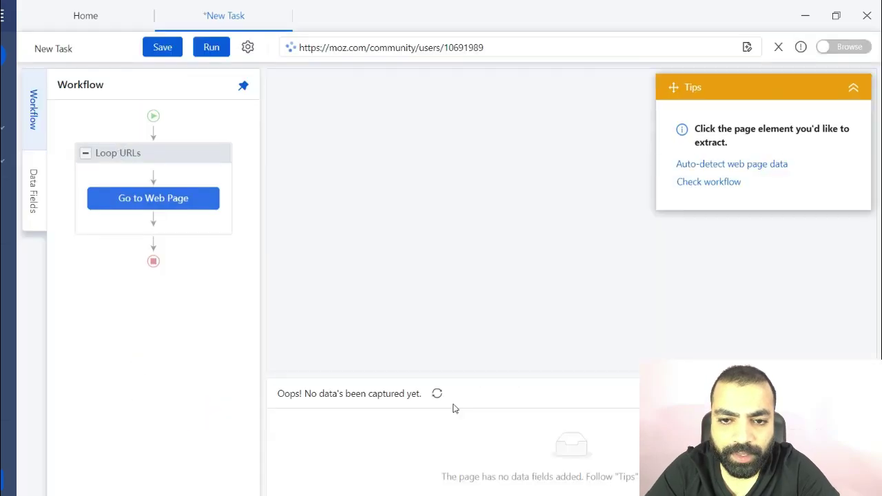
Step: Select the profile heading name and the Full Name, Display Name, Job Title and Company labels with their values as data fields
left_click(378, 133)
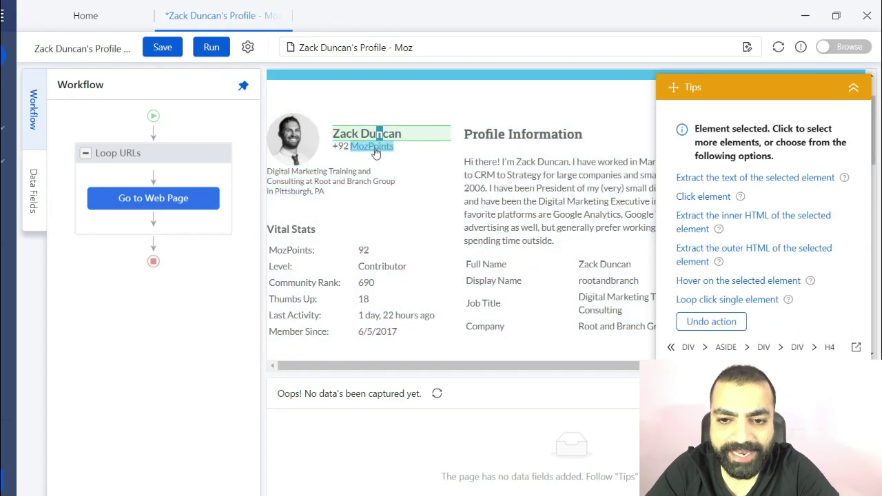
scroll(385, 138, "down", 2)
left_click(491, 134)
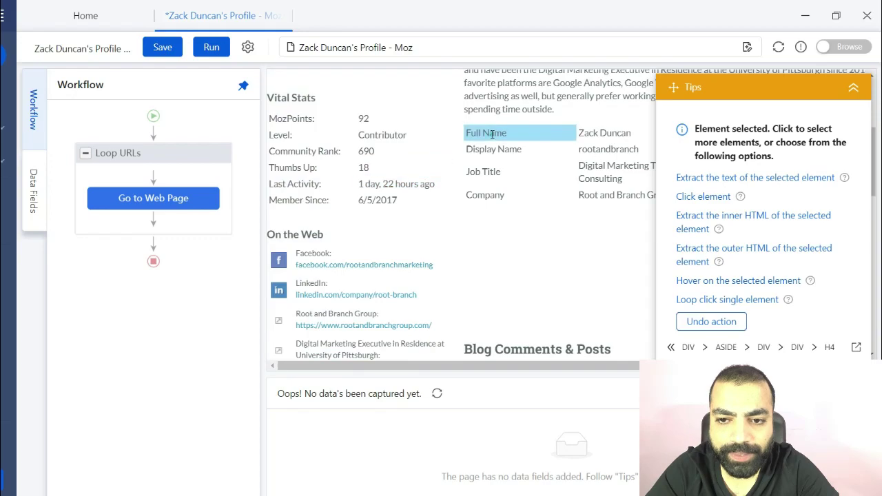
left_click(598, 134)
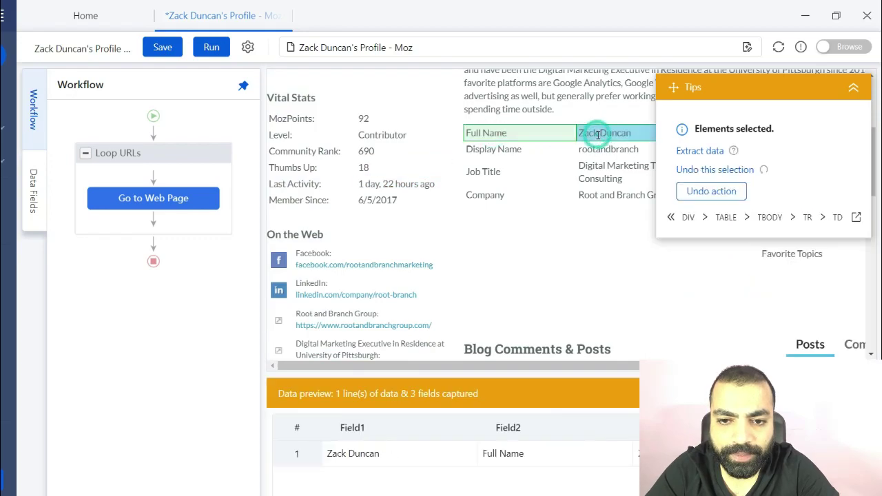
left_click(521, 149)
left_click(608, 149)
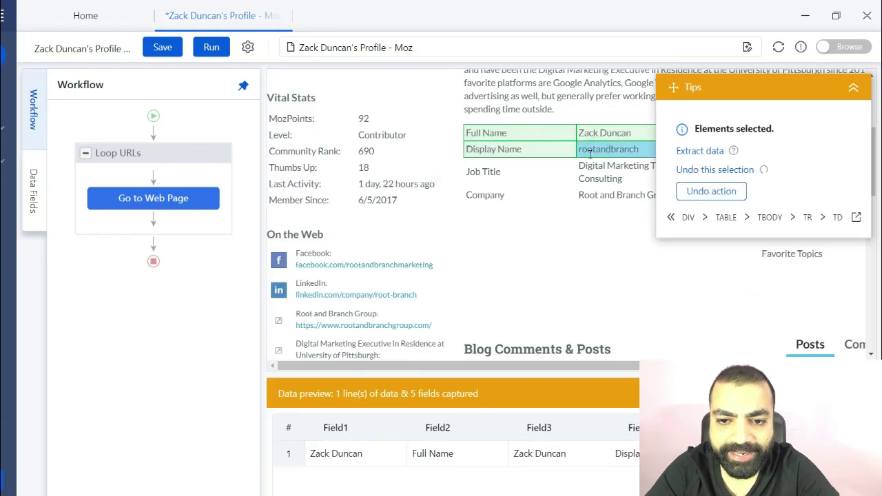
left_click(569, 174)
left_click(610, 173)
left_click(523, 195)
left_click(598, 195)
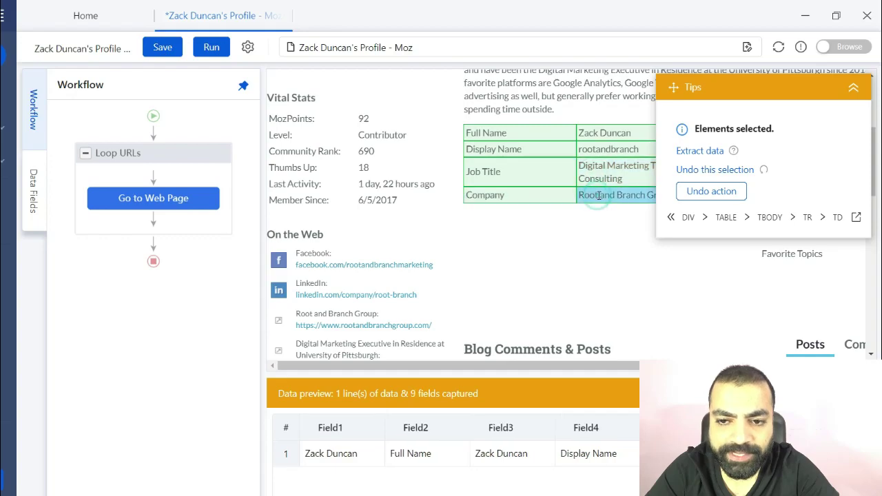
Step: Add the four On the Web links and the first blog post title to the selection, and extract the data
left_click(390, 265)
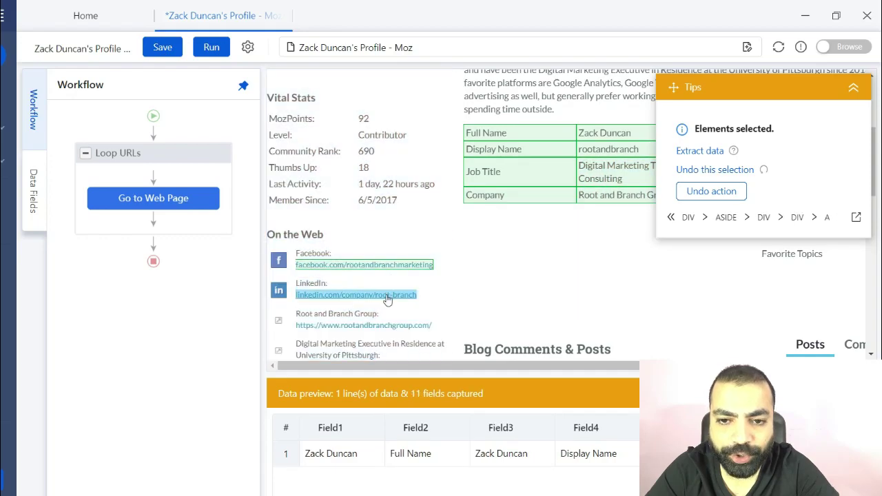
left_click(387, 295)
left_click(380, 325)
scroll(381, 331, "down", 1)
left_click(376, 303)
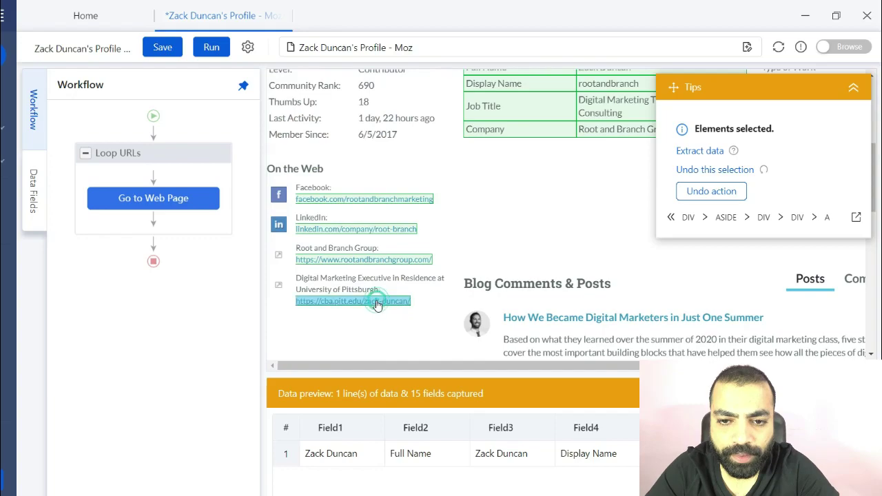
left_click(530, 317)
left_click(703, 151)
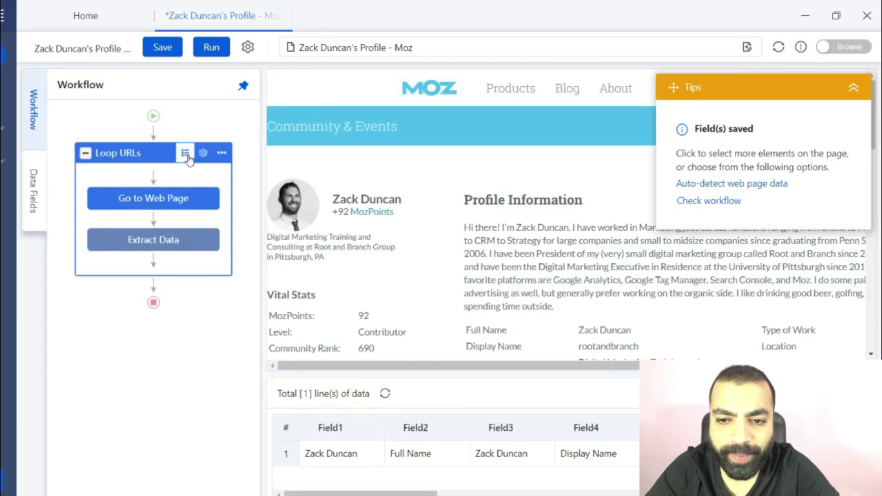
Step: Load the third profile URL of the Loop URLs list to check the extraction fields on another author's page
left_click(186, 154)
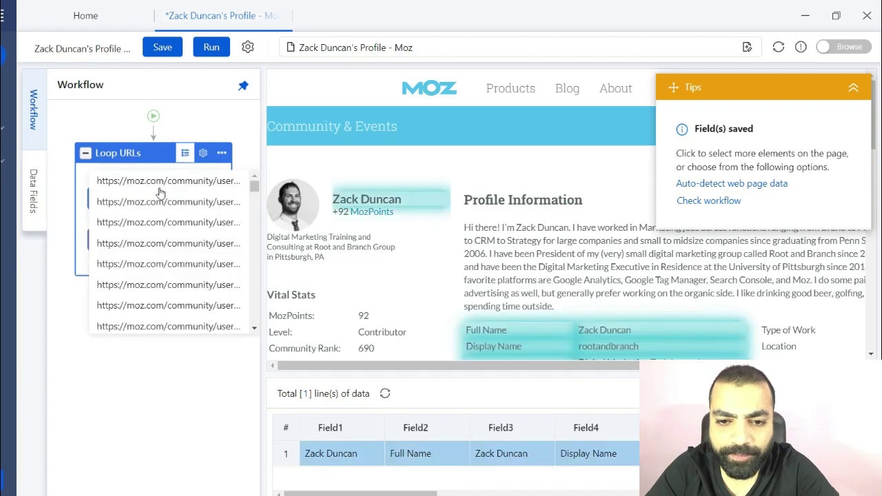
left_click(154, 223)
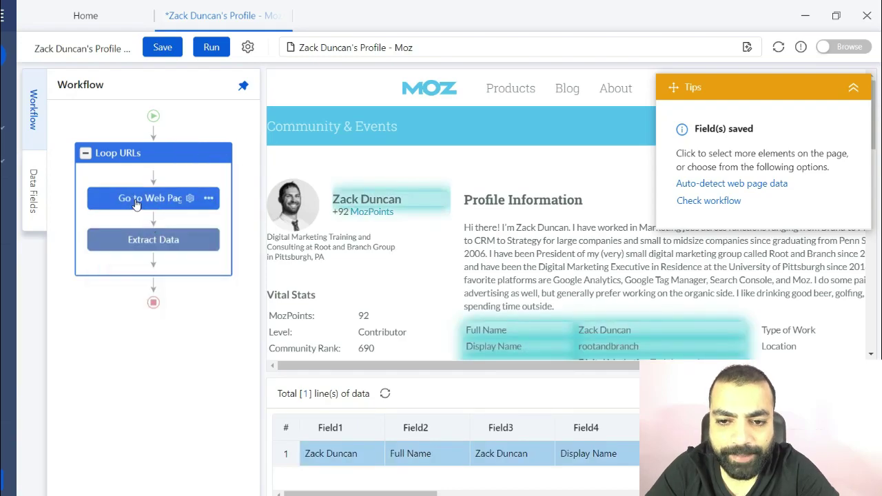
left_click(136, 204)
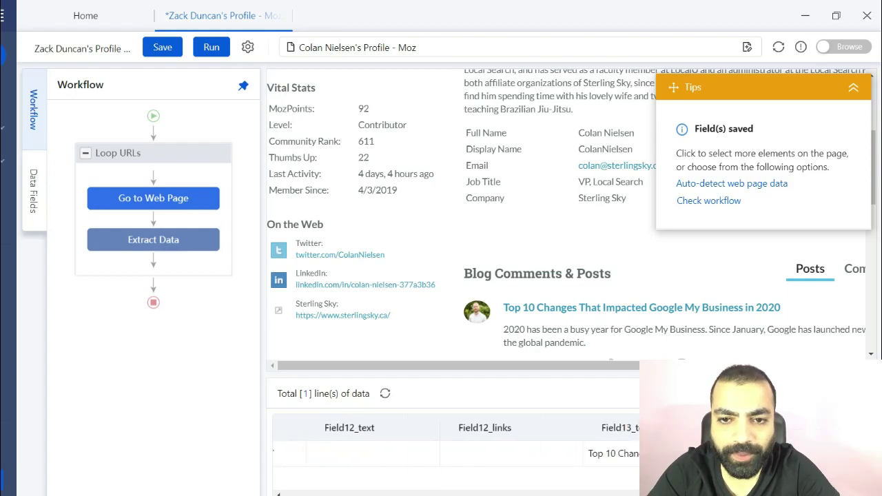
Step: Run the task to extract the selected fields from all the imported profile URLs
left_click(214, 50)
left_click(280, 192)
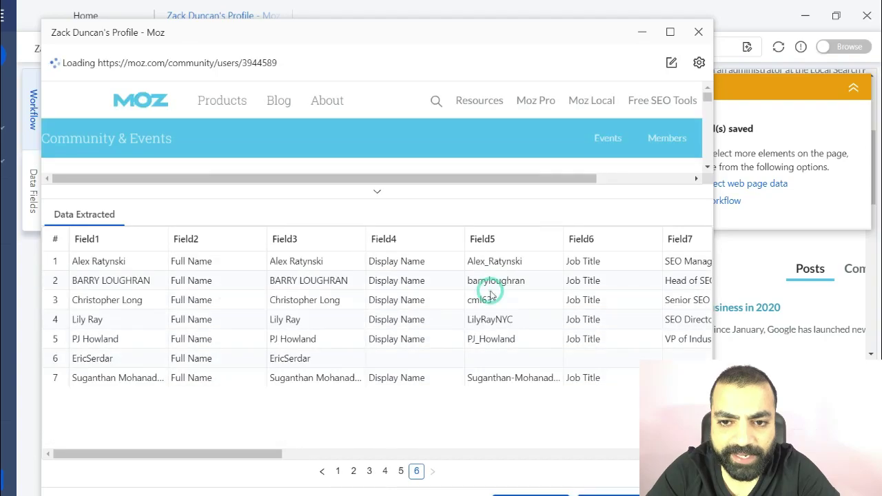
left_click(505, 294)
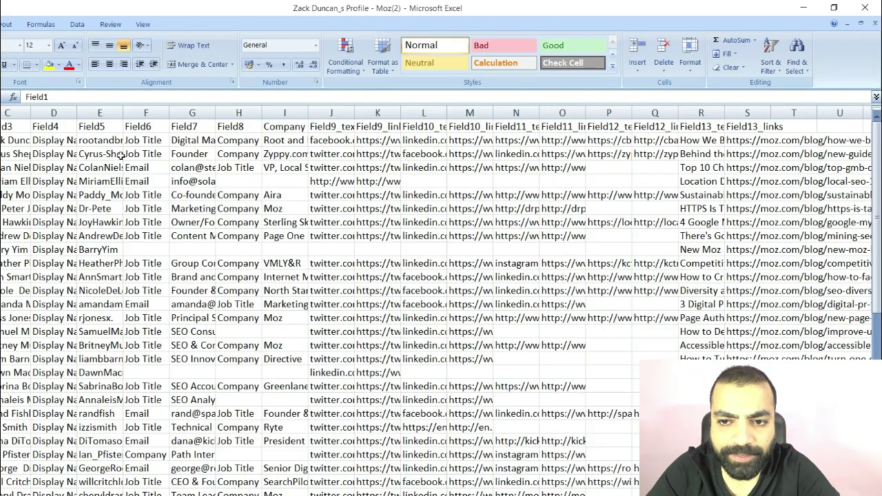
Step: Review the columns and rows of the exported author profile spreadsheet in Excel
scroll(508, 332, "left", 3)
scroll(508, 332, "down", 12)
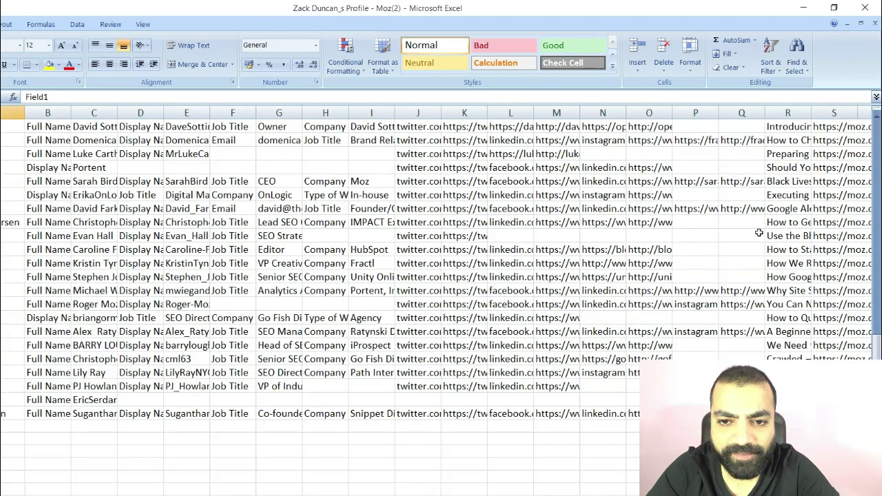
scroll(508, 332, "up", 5)
scroll(508, 332, "up", 10)
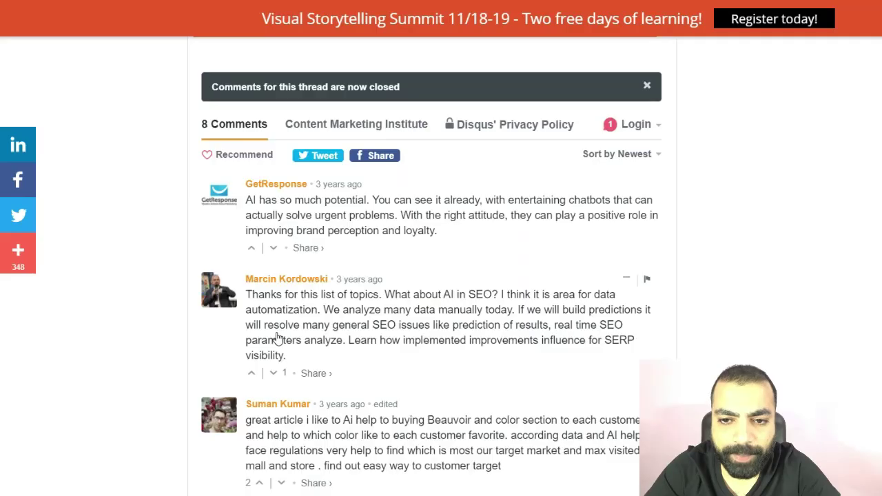
Step: Look through the reader comments under the Content Marketing Institute article in the browser
scroll(278, 337, "down", 2)
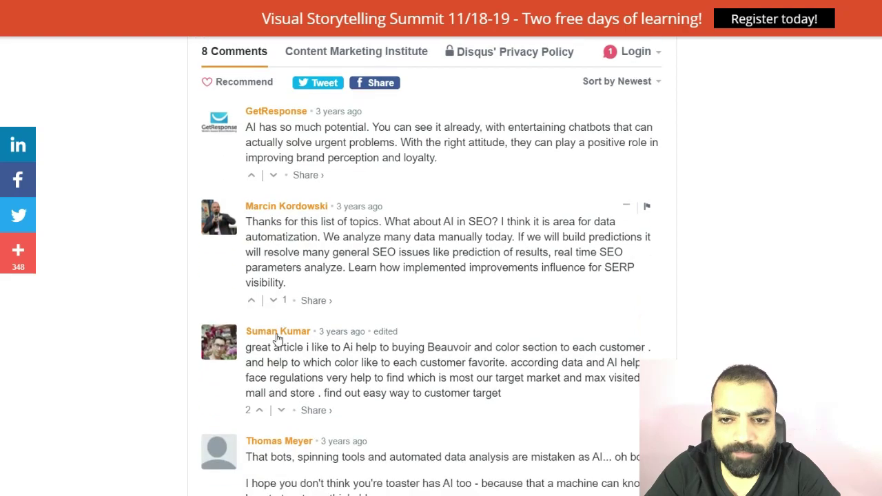
scroll(277, 340, "down", 2)
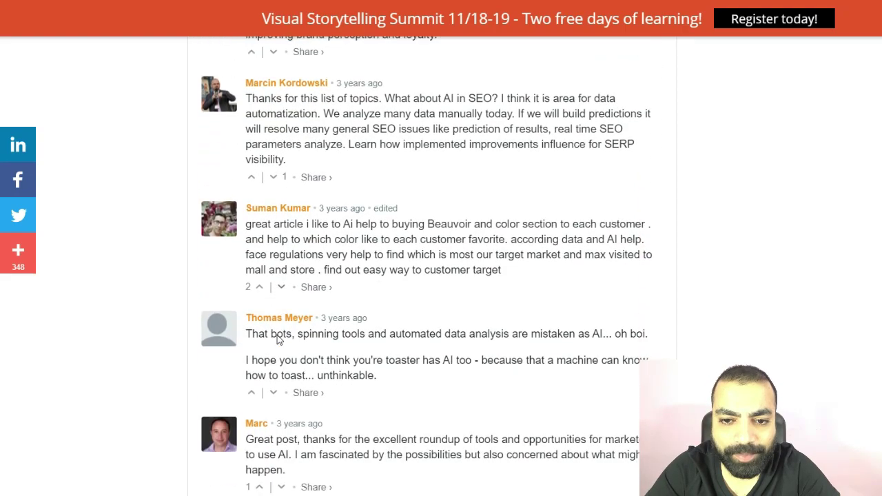
scroll(277, 339, "down", 2)
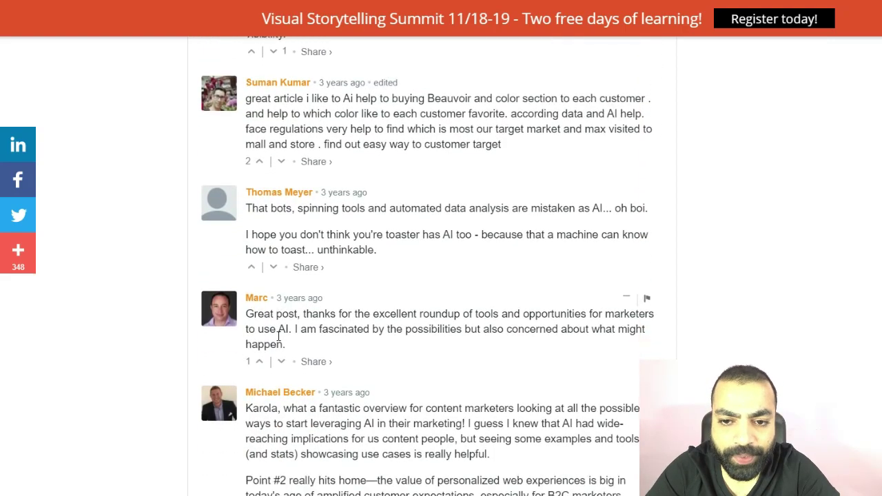
scroll(278, 336, "down", 2)
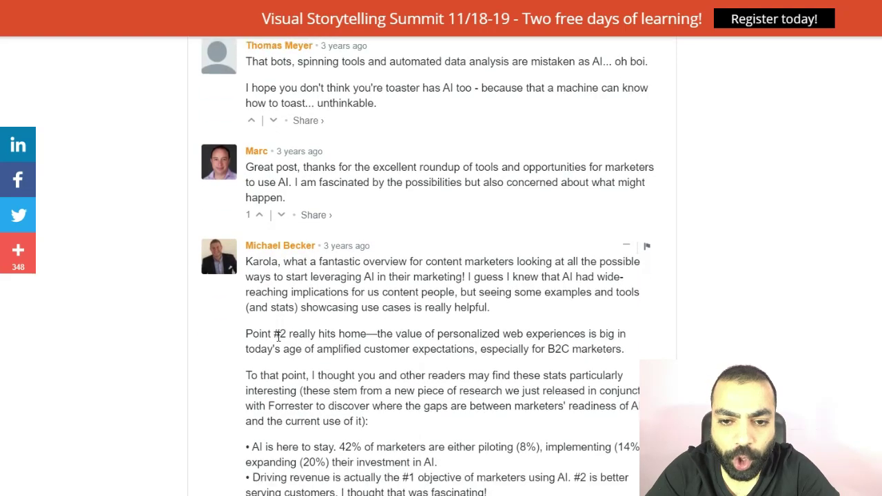
scroll(278, 337, "down", 1)
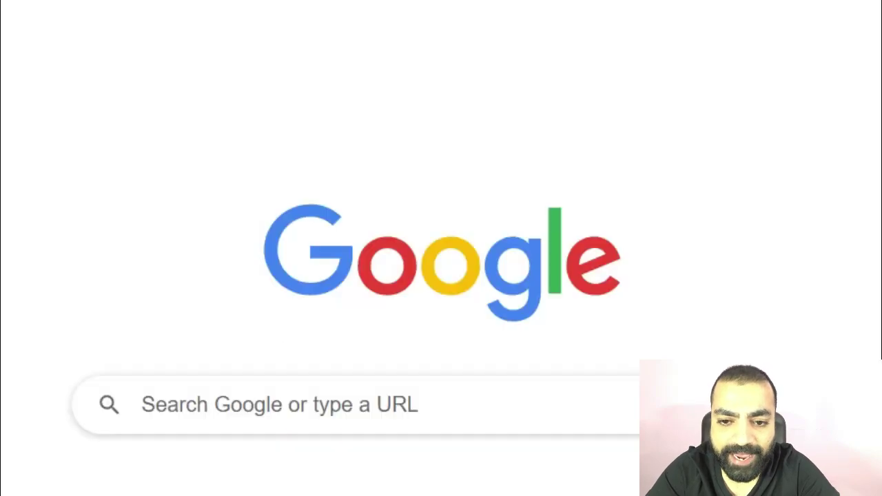
Step: Search Google for "on page seo" and open Backlinko's "On-Page SEO: The Definitive Guide (2020)"
left_click(589, 399)
type("on pages seo")
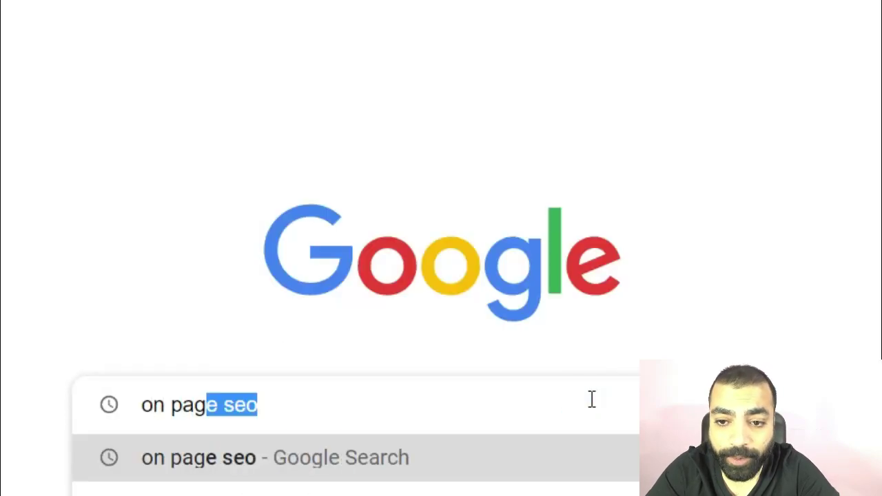
key("Return")
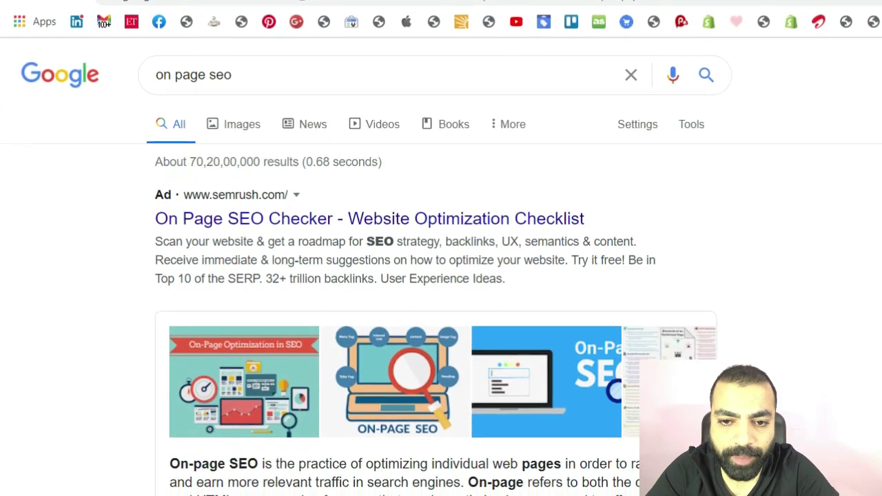
scroll(117, 226, "down", 5)
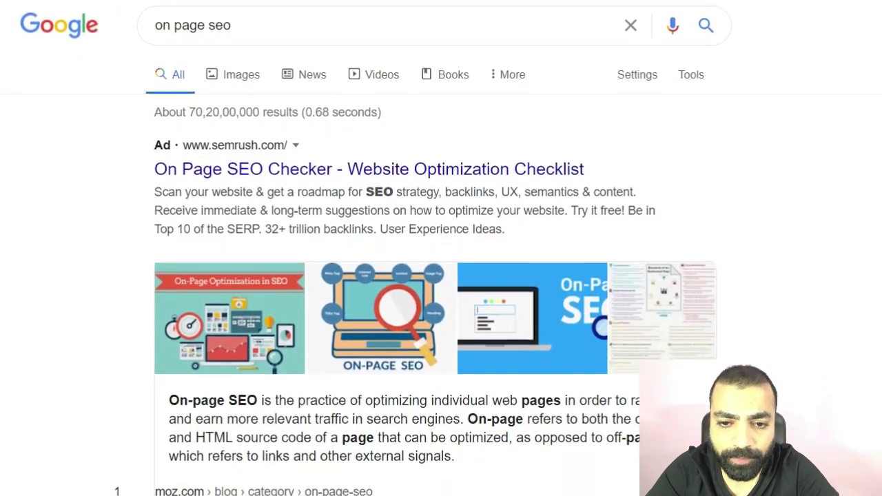
scroll(665, 258, "down", 3)
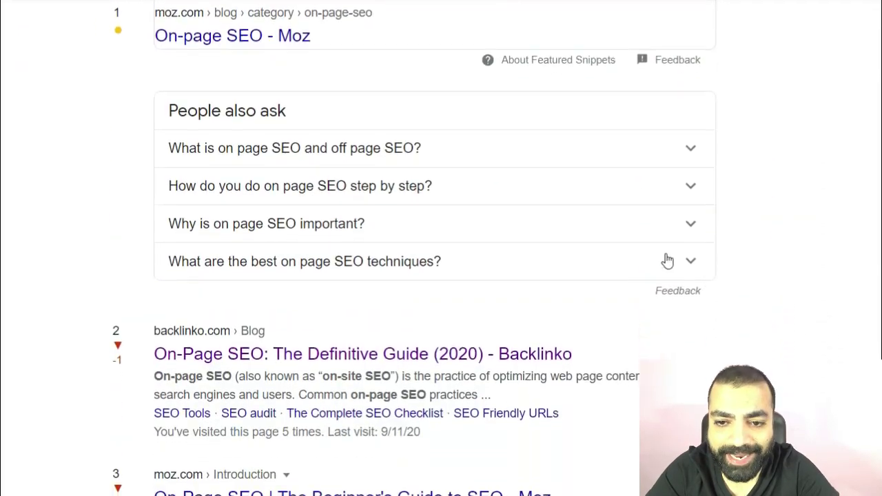
left_click(554, 320)
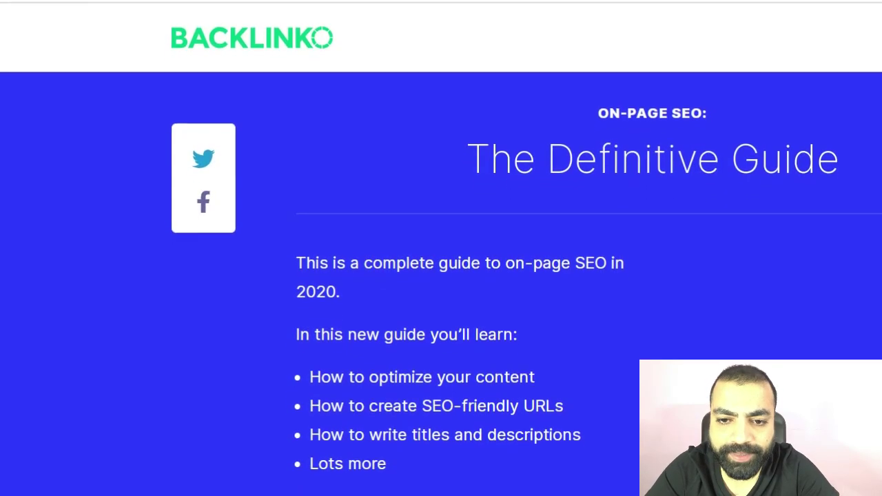
Step: Examine the reader comments below the Backlinko on-page SEO guide
scroll(441, 248, "down", 5)
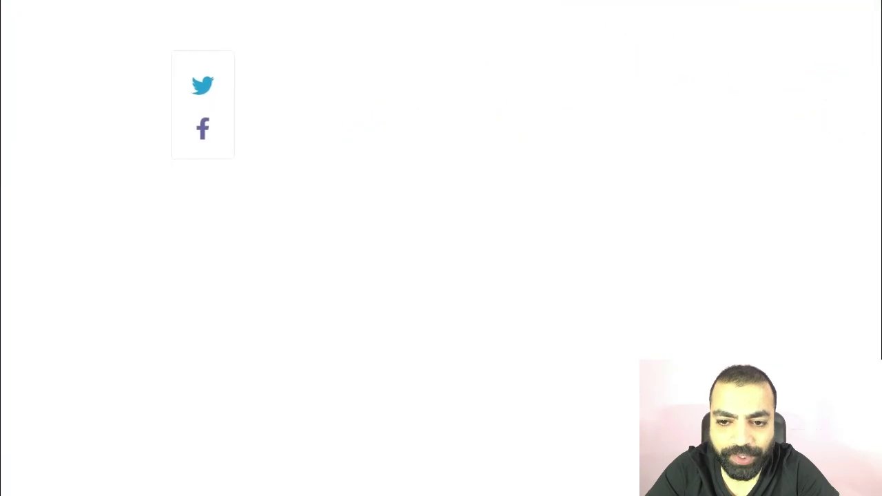
scroll(441, 248, "down", 5)
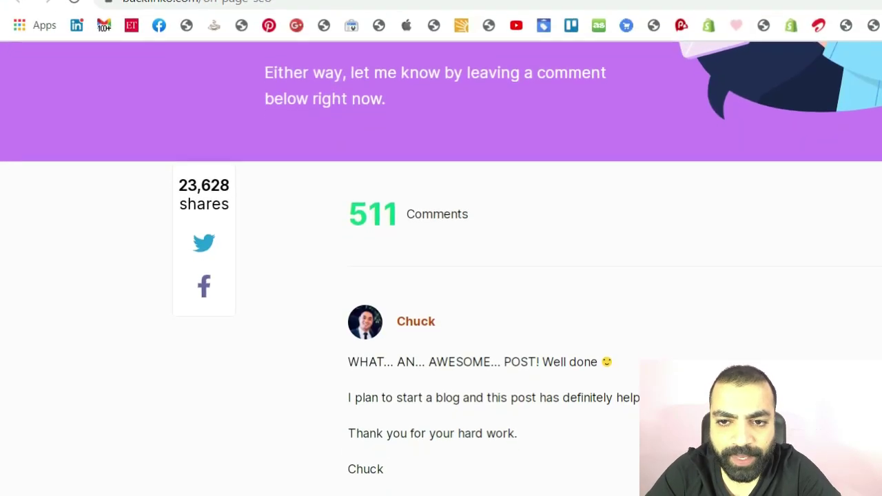
scroll(440, 248, "down", 15)
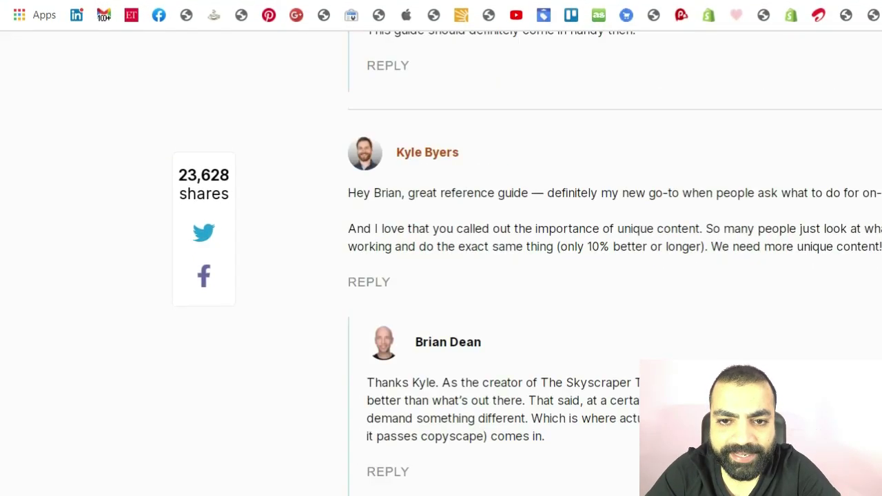
scroll(441, 248, "down", 15)
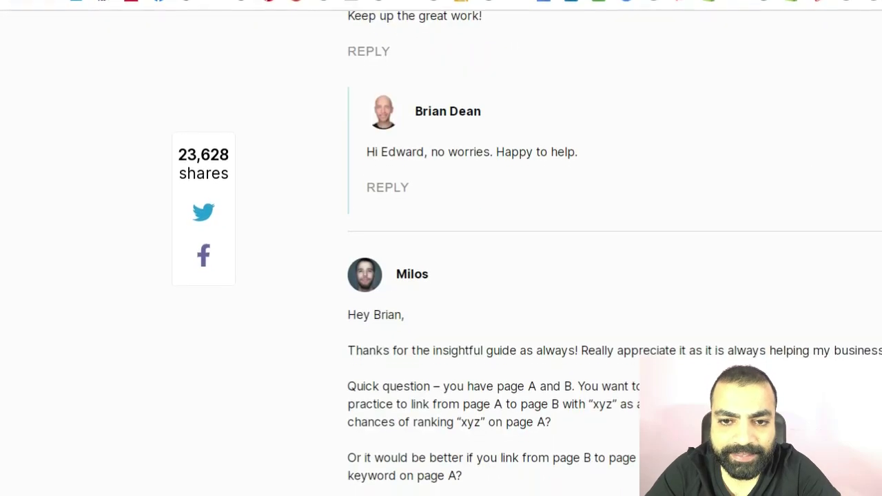
scroll(441, 248, "down", 15)
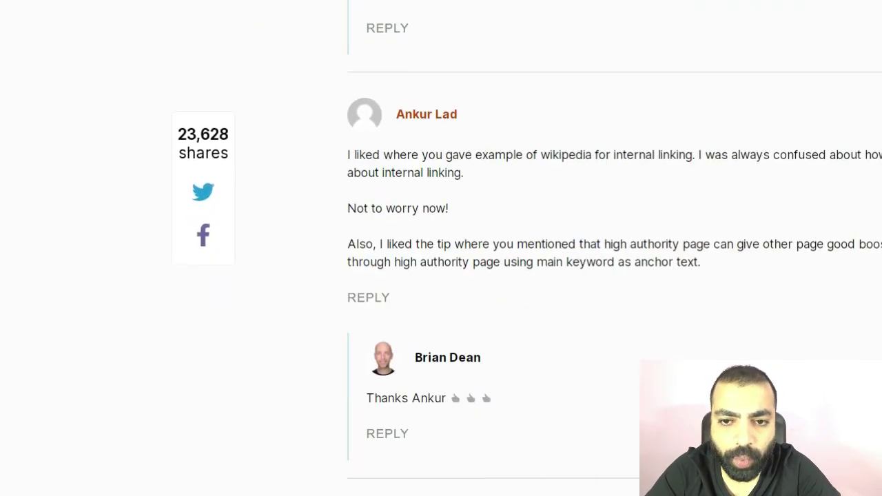
scroll(441, 248, "down", 15)
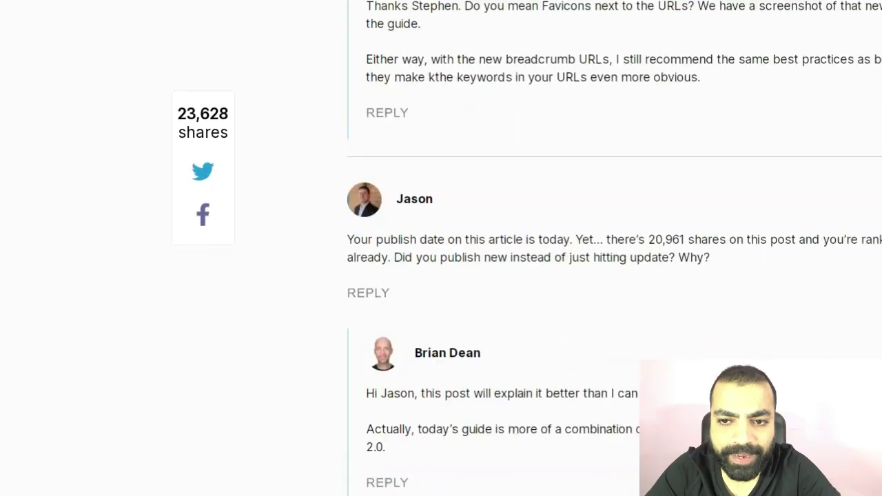
scroll(441, 248, "down", 15)
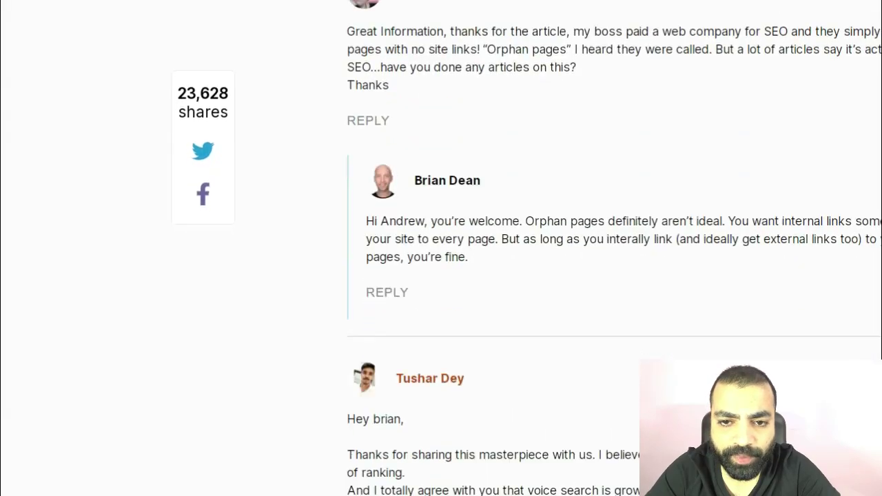
Step: Continue through the commenter names and their linked profiles under Backlinko's on-page SEO guide
scroll(441, 248, "down", 15)
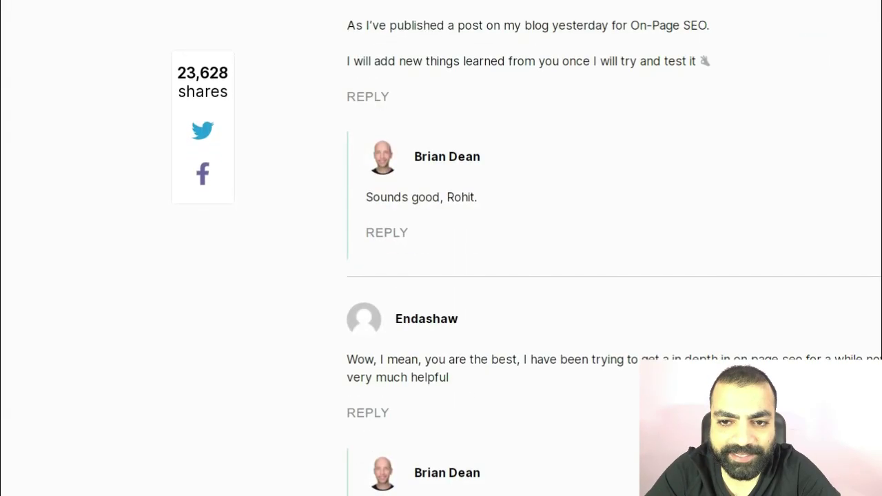
scroll(441, 248, "down", 15)
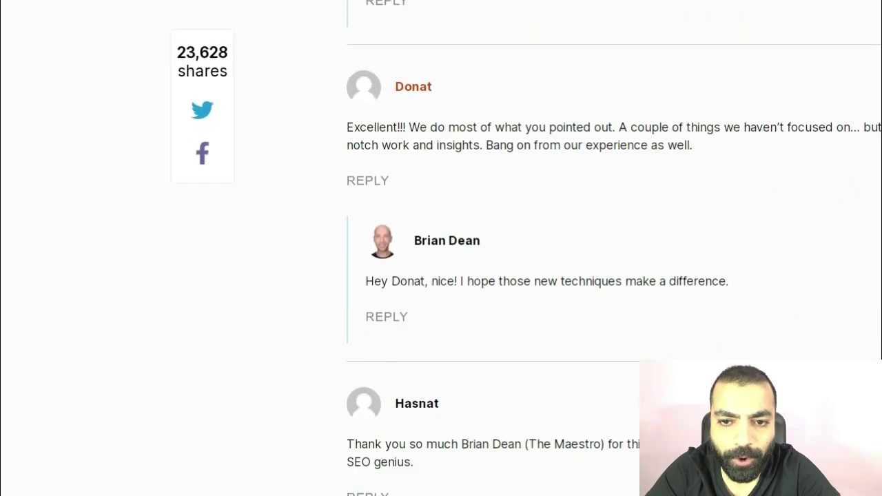
scroll(441, 248, "down", 15)
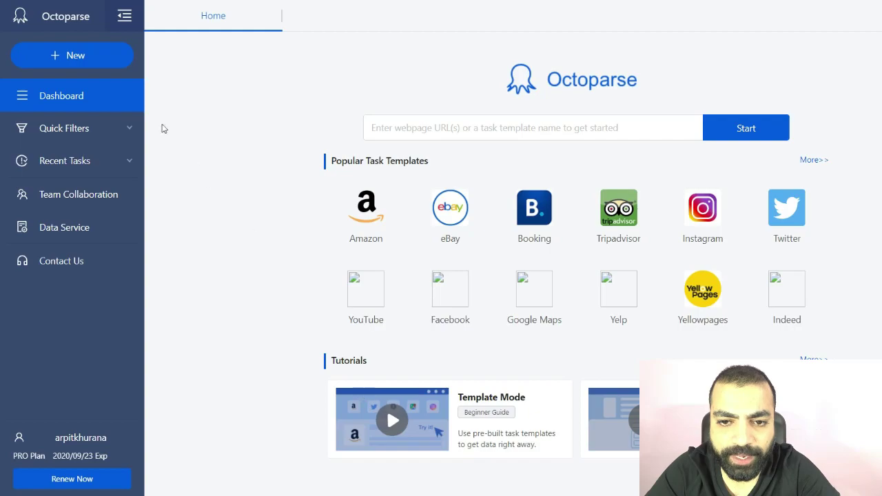
left_click(112, 57)
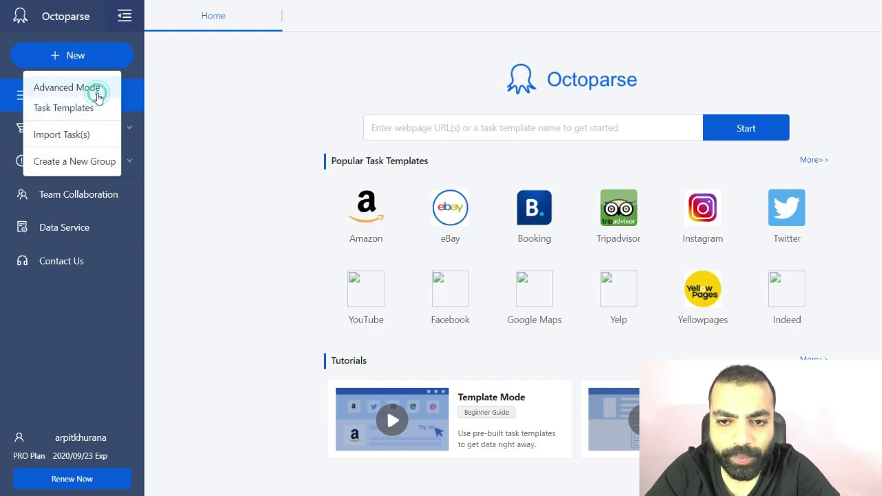
left_click(66, 88)
left_click(311, 144)
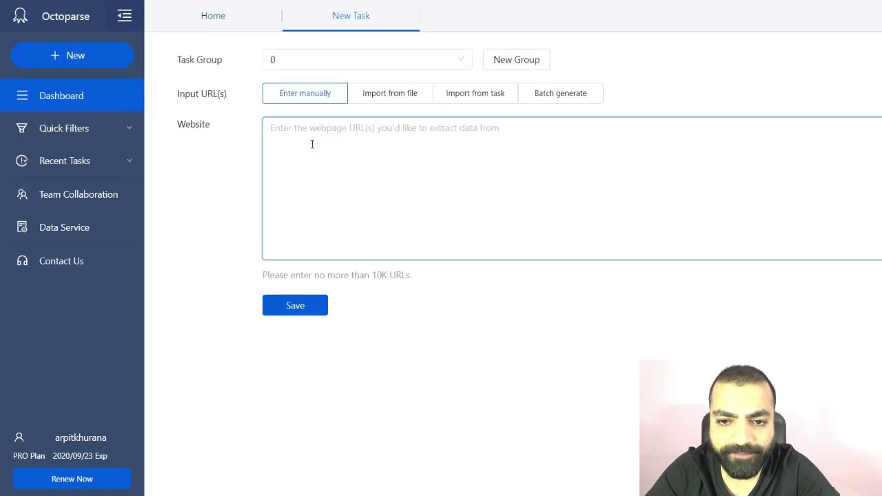
left_click(319, 307)
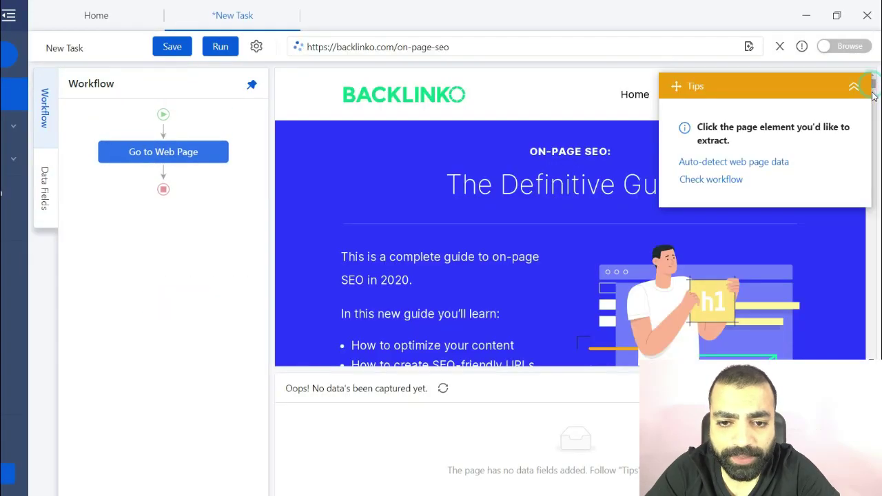
Step: Select the first commenter's linked name in the comments section together with all similar links
left_click_drag(872, 86, 872, 241)
left_click(436, 210)
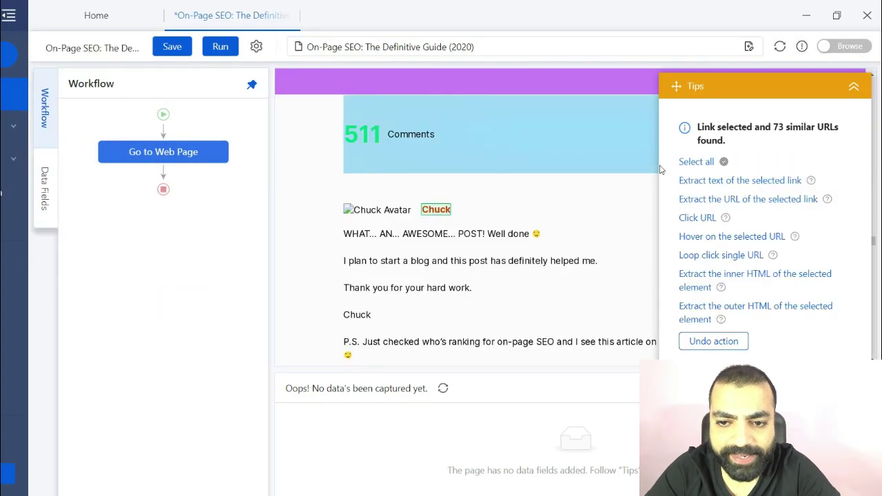
left_click(696, 162)
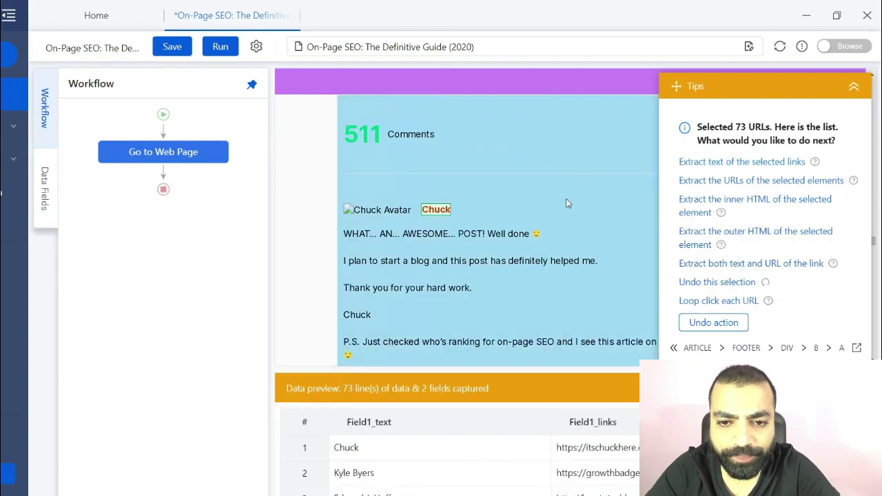
Step: Review the captured commenter names and links in the data preview and extract the URLs of the selected elements
scroll(527, 299, "down", 2)
scroll(527, 299, "down", 2)
scroll(455, 462, "down", 10)
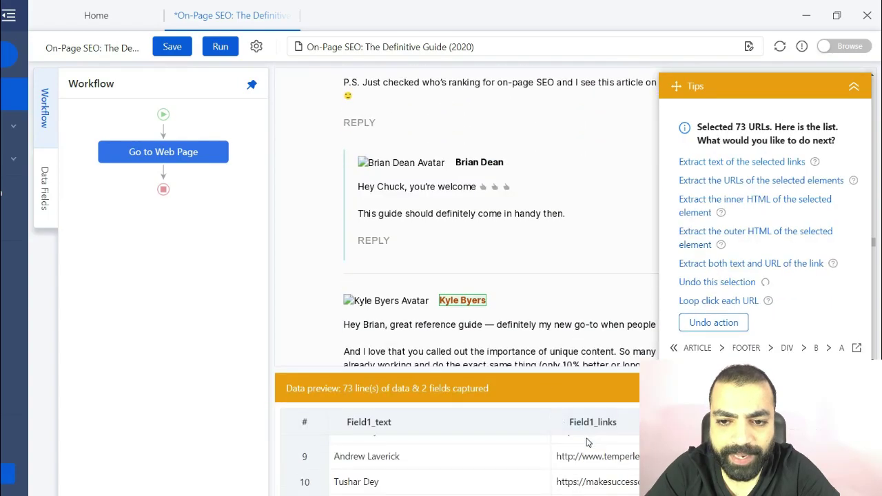
scroll(441, 470, "down", 12)
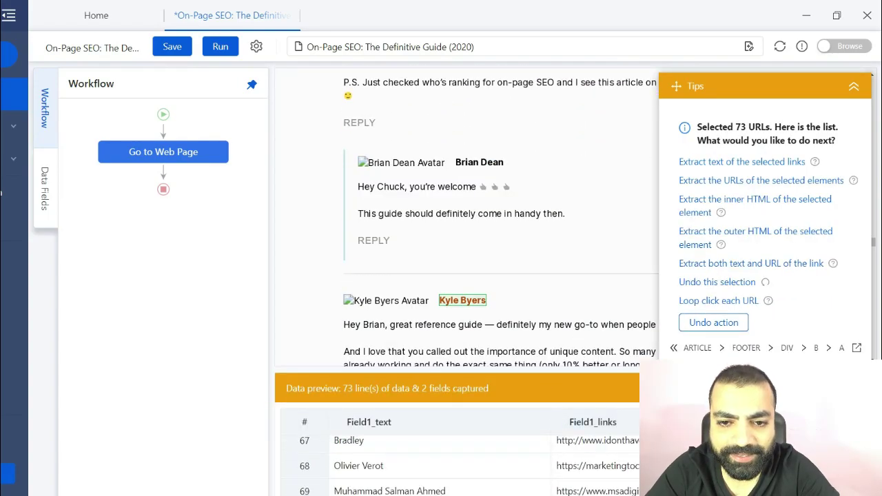
scroll(482, 220, "down", 4)
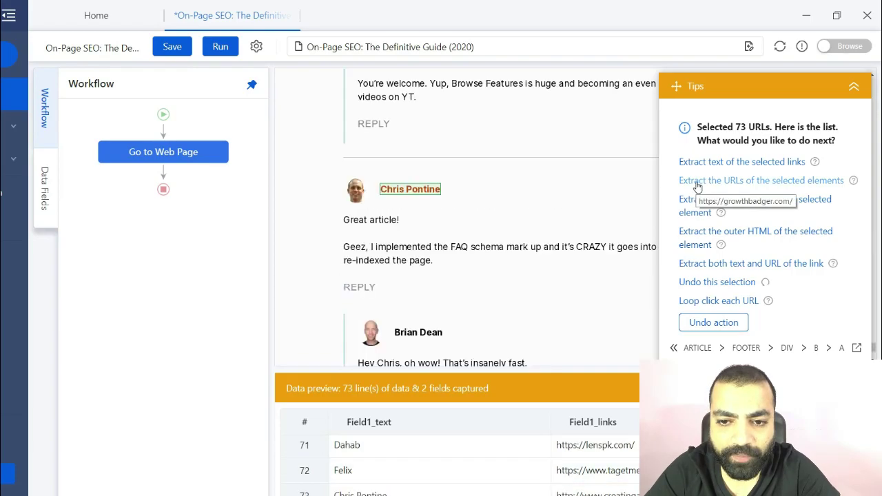
left_click(696, 181)
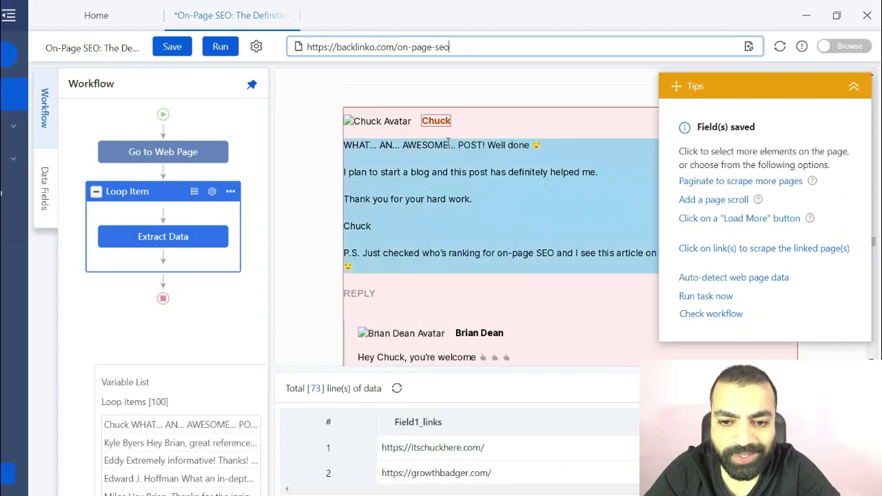
Step: Run the commenter link extraction task locally
left_click(223, 102)
left_click(211, 48)
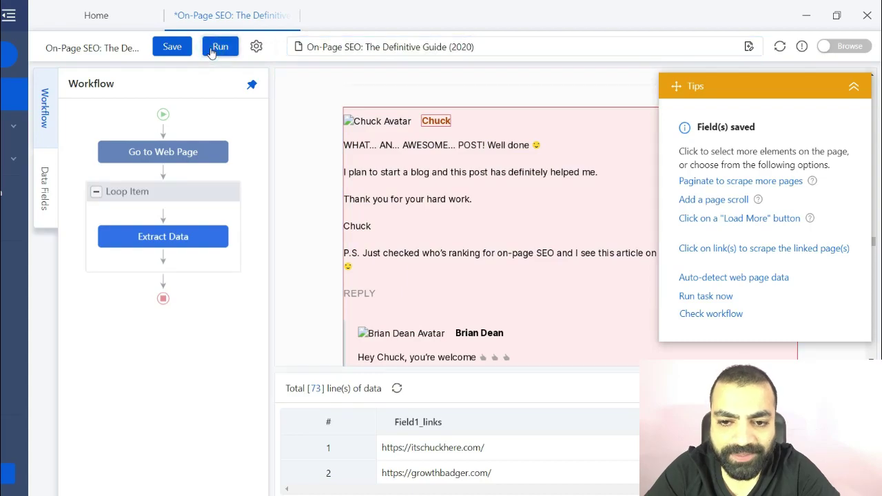
left_click(281, 189)
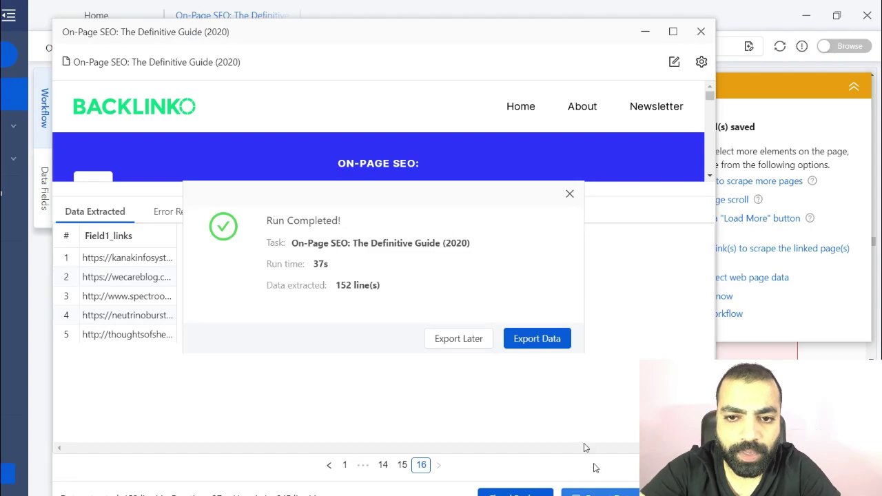
Step: Export the extracted data as Excel (xlsx), open the file and review its list of commenter website URLs
left_click(541, 337)
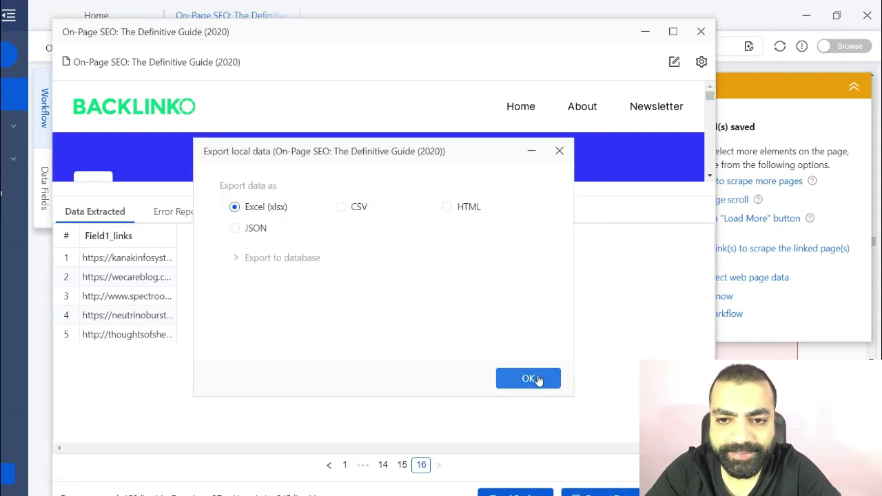
left_click(538, 379)
left_click(575, 428)
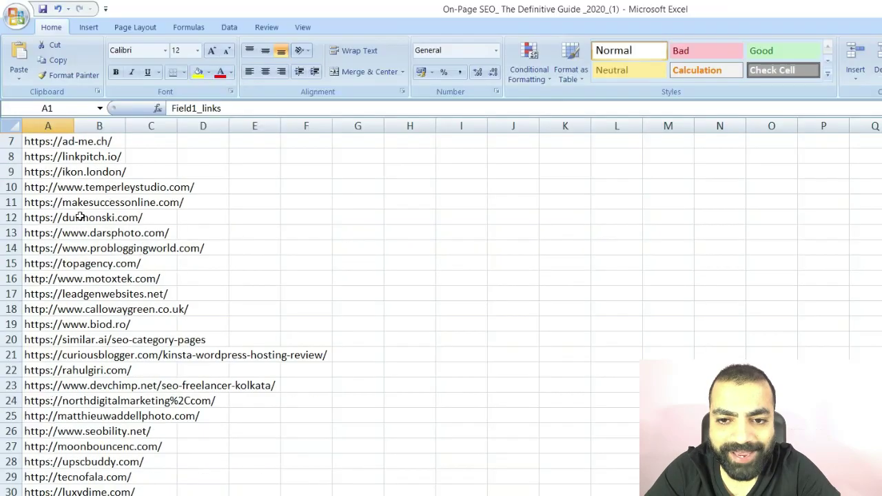
scroll(80, 217, "down", 20)
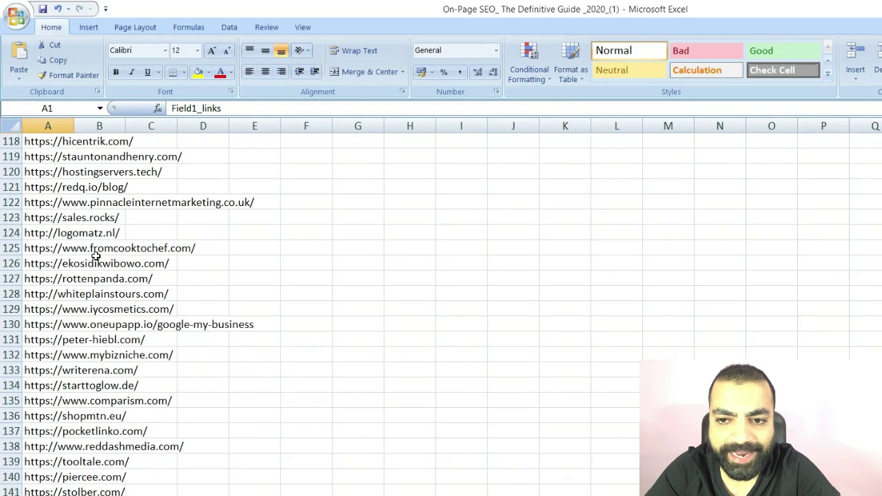
scroll(96, 256, "down", 6)
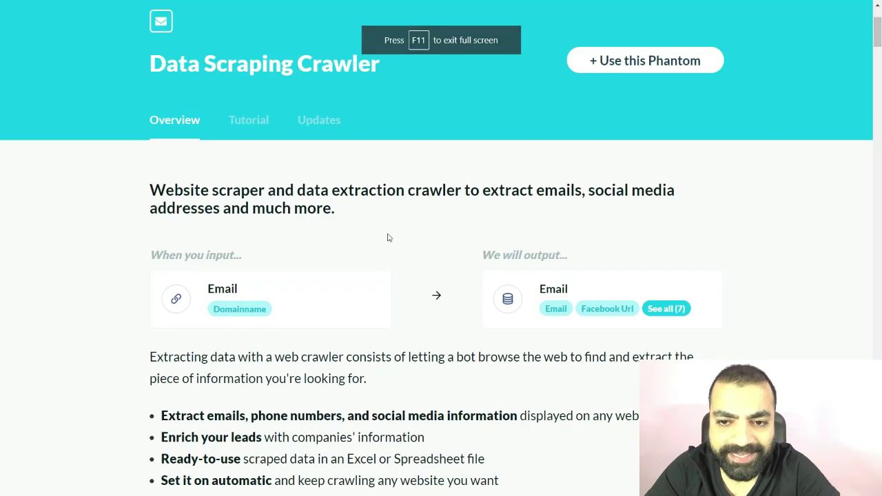
Step: In the browser, check which output fields the Data Scraping Crawler Phantom offers and read its usage instructions
left_click(507, 303)
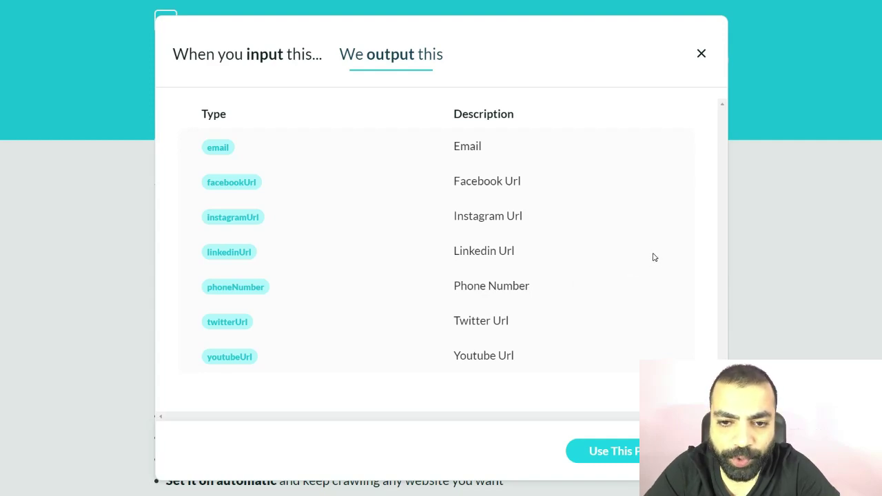
left_click(701, 55)
scroll(807, 321, "down", 7)
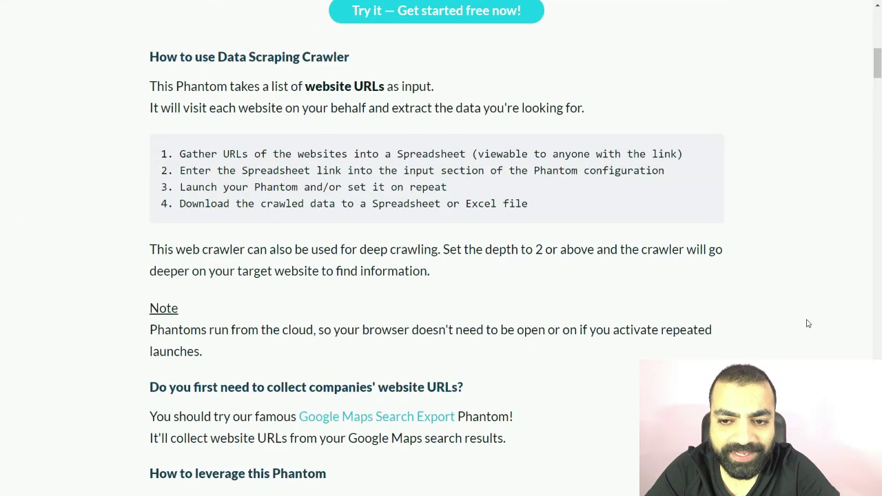
scroll(808, 323, "down", 10)
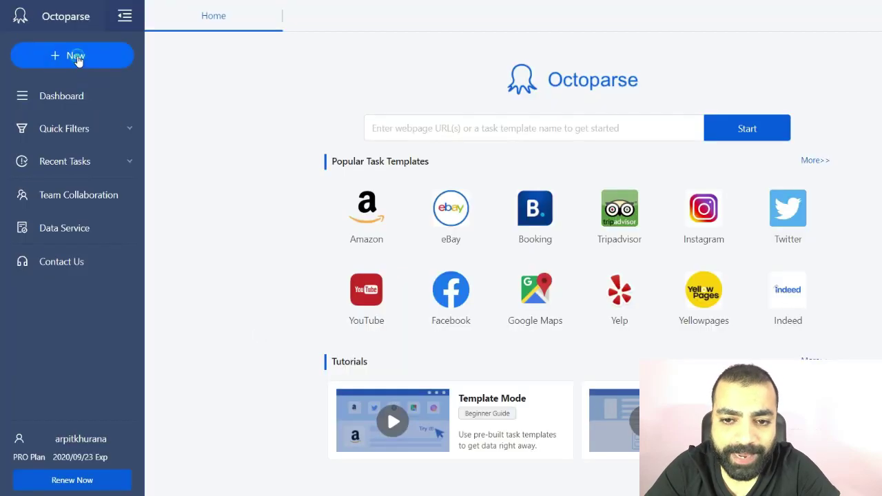
left_click(78, 55)
left_click(69, 88)
left_click(175, 125)
type("www.google.com")
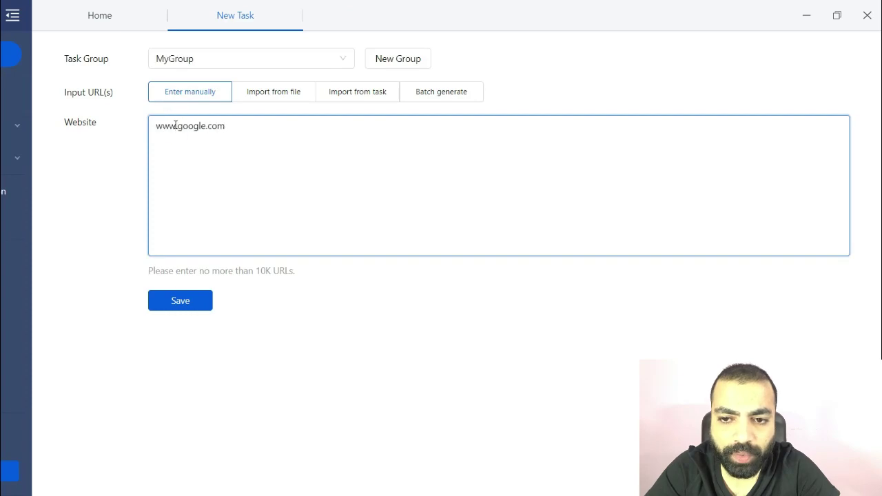
left_click(178, 307)
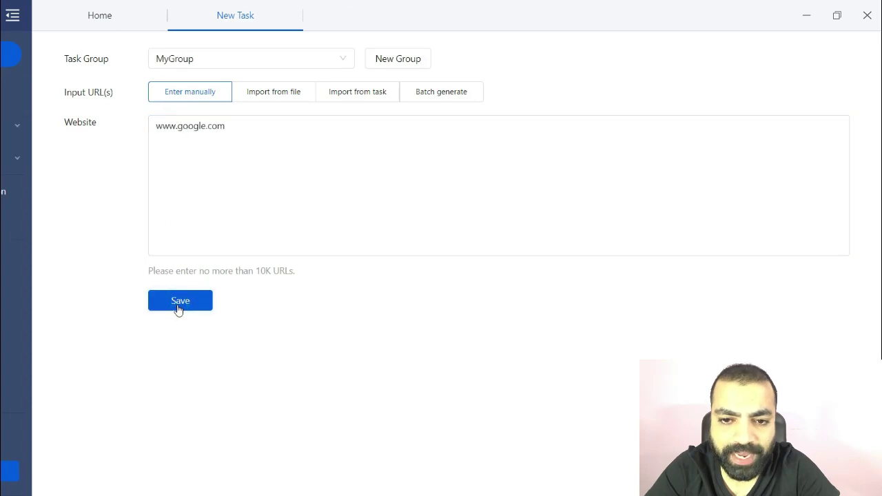
Step: Add workflow actions that enter "ai for marketing course" in Google's search box and trigger Google Search
left_click(551, 177)
left_click(699, 144)
type("ai for m")
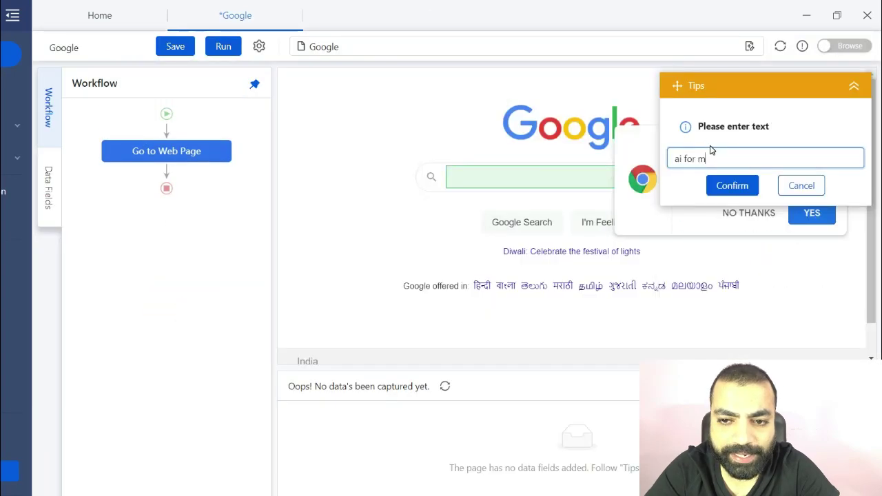
type("arketing course")
left_click(731, 185)
left_click(535, 279)
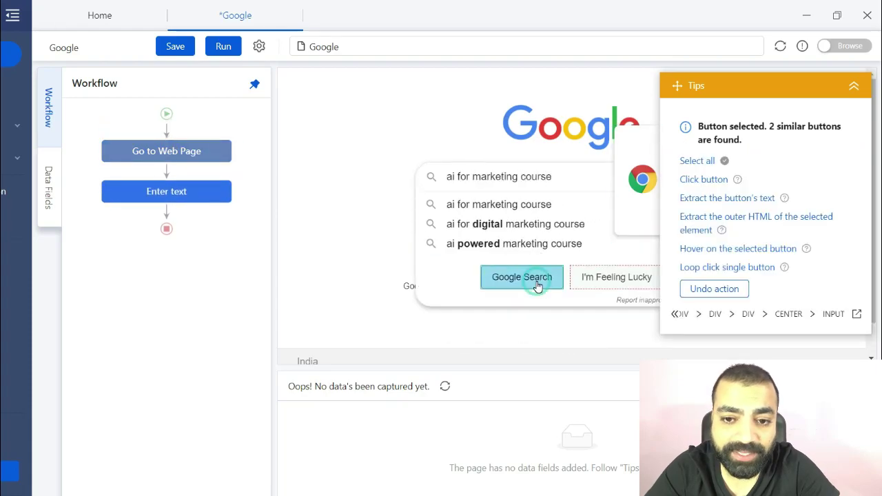
left_click(703, 178)
Step: Add workflow actions on the search results that open the NSDM "AI For Marketing Course No-Code" result
scroll(543, 276, "down", 20)
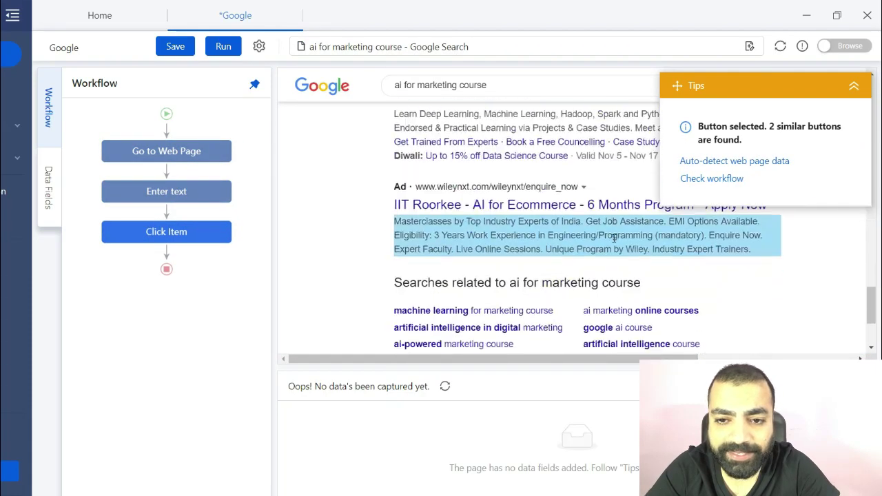
left_click(542, 277)
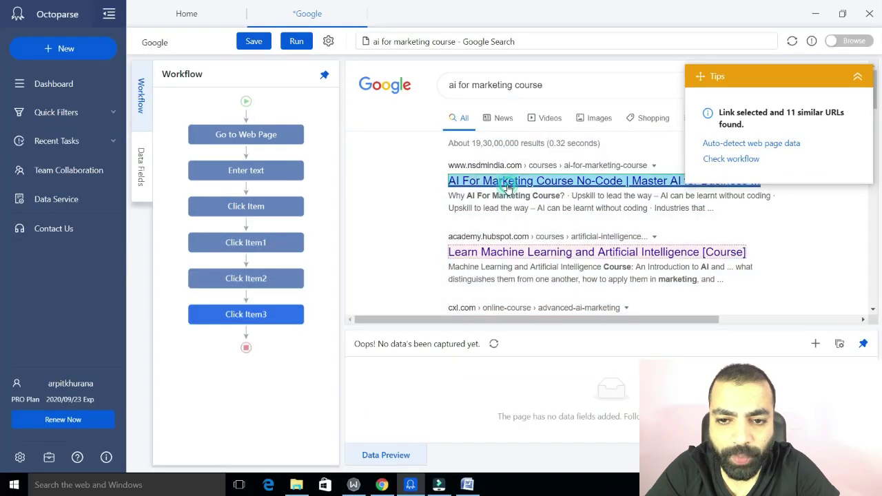
left_click(620, 180)
left_click(723, 174)
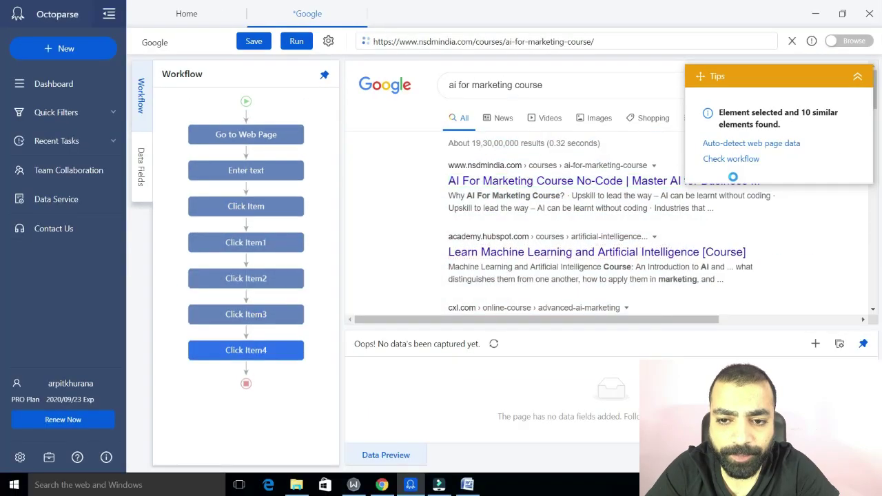
Step: Look through the NSDM course page and its curriculum form, and choose AI For Marketing (Self-Paced) from the site's Courses list
scroll(654, 227, "down", 10)
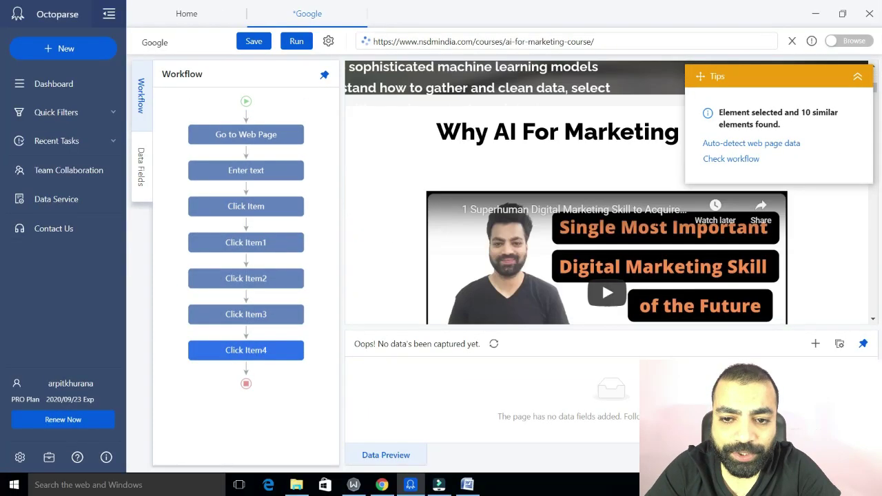
scroll(655, 227, "down", 15)
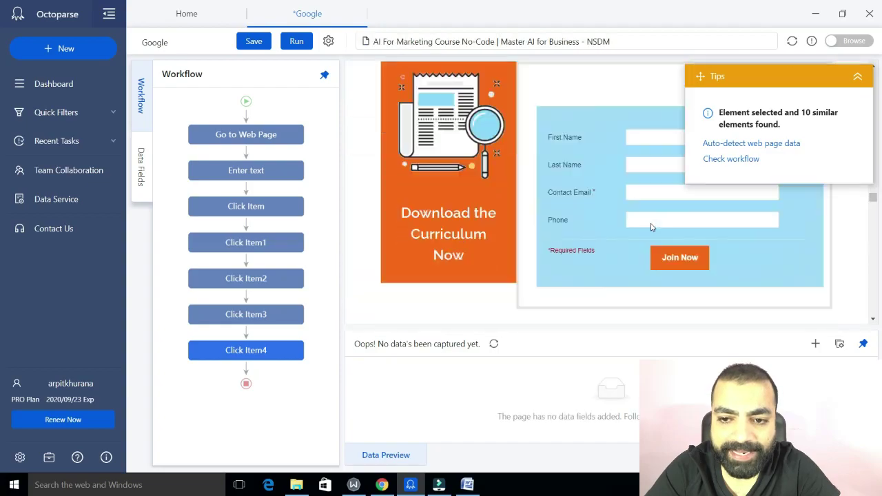
scroll(647, 227, "up", 20)
mouse_move(506, 141)
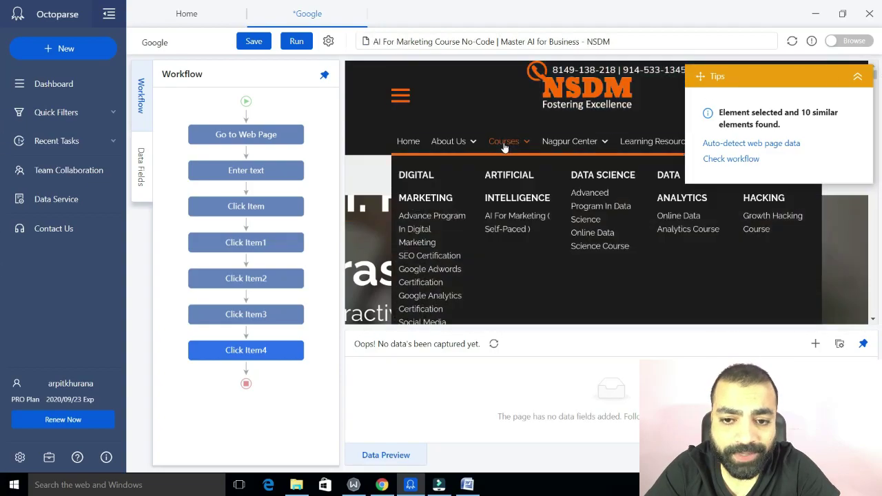
left_click(531, 226)
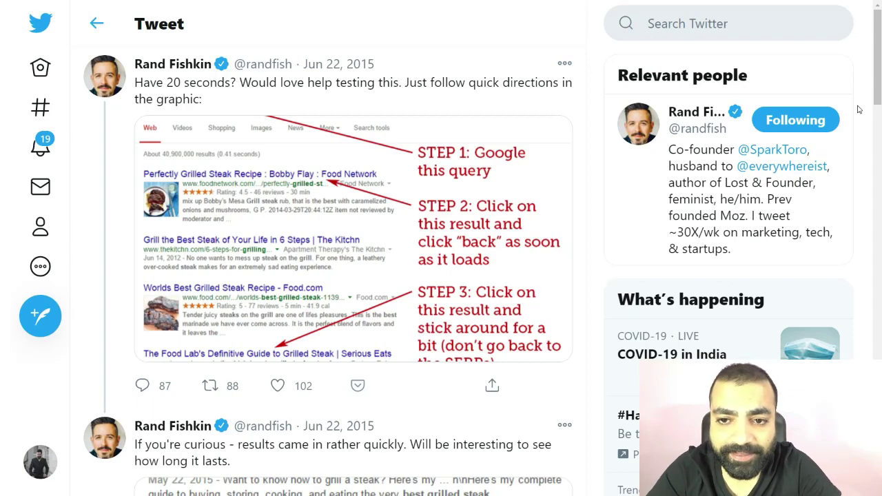
Step: On Twitter, read Rand Fishkin's June 2015 thread about testing Google results for a grilled steak query
scroll(858, 110, "down", 2)
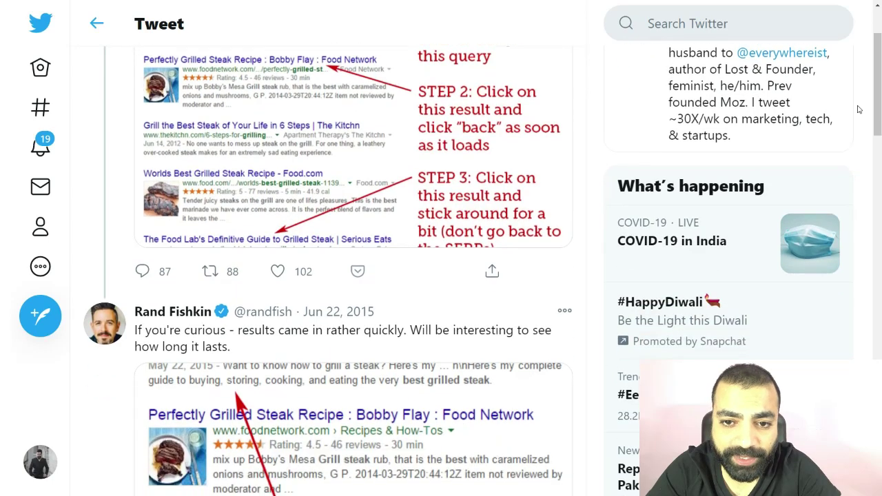
scroll(859, 110, "down", 2)
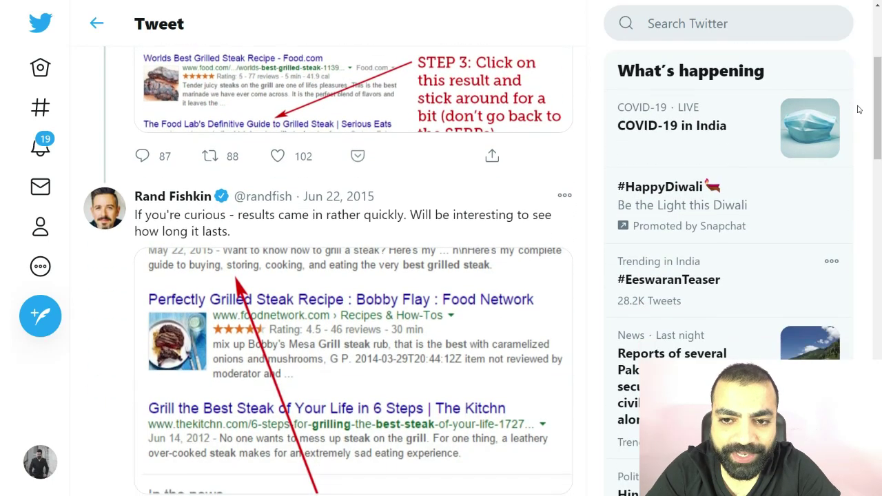
scroll(859, 109, "down", 2)
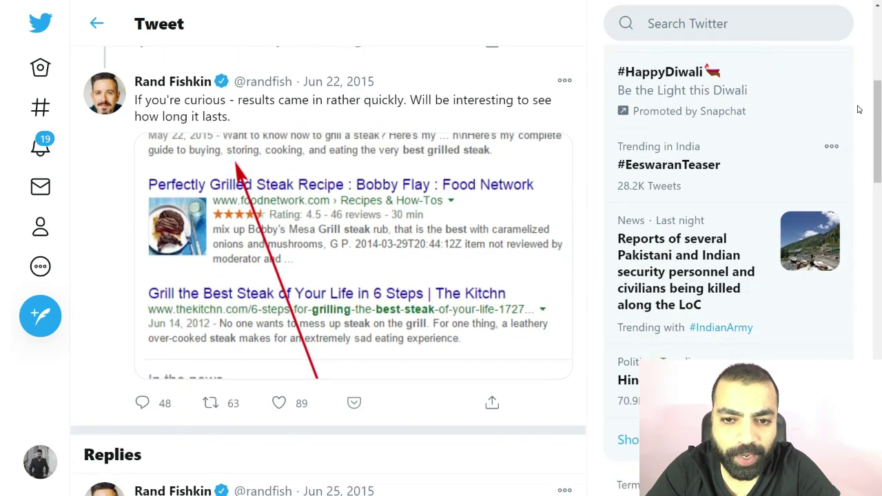
Step: Read through the replies below Rand Fishkin's grilled steak search results tweet
scroll(858, 110, "down", 2)
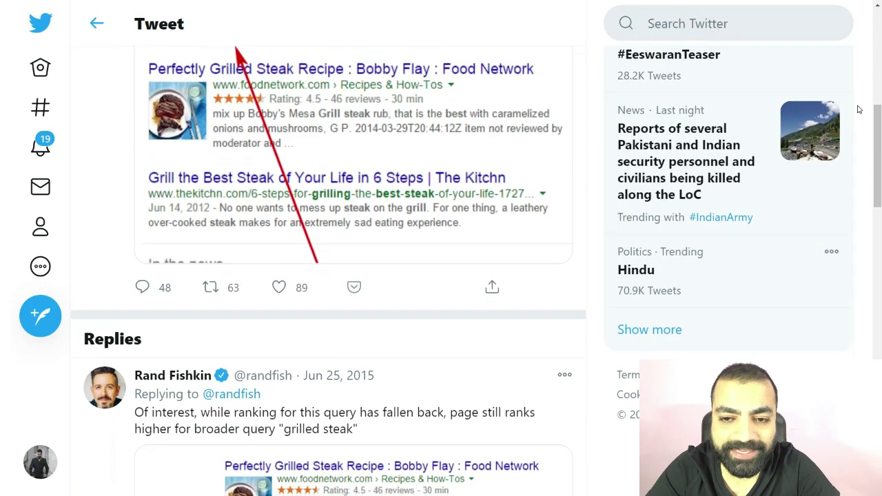
scroll(858, 110, "down", 1)
scroll(858, 110, "down", 3)
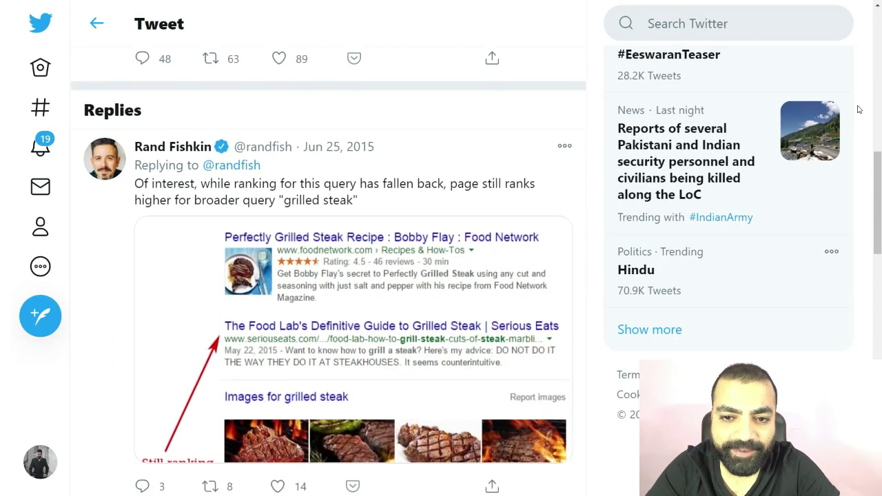
scroll(858, 109, "down", 3)
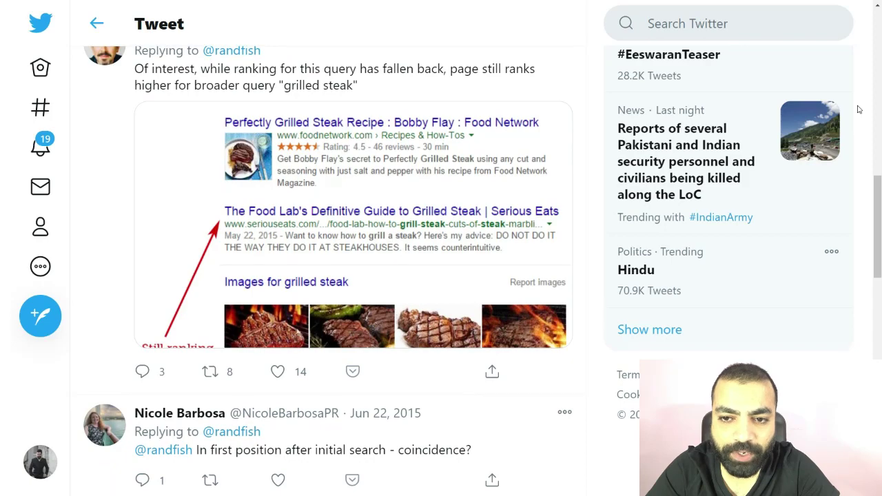
scroll(859, 110, "down", 1)
scroll(858, 109, "down", 3)
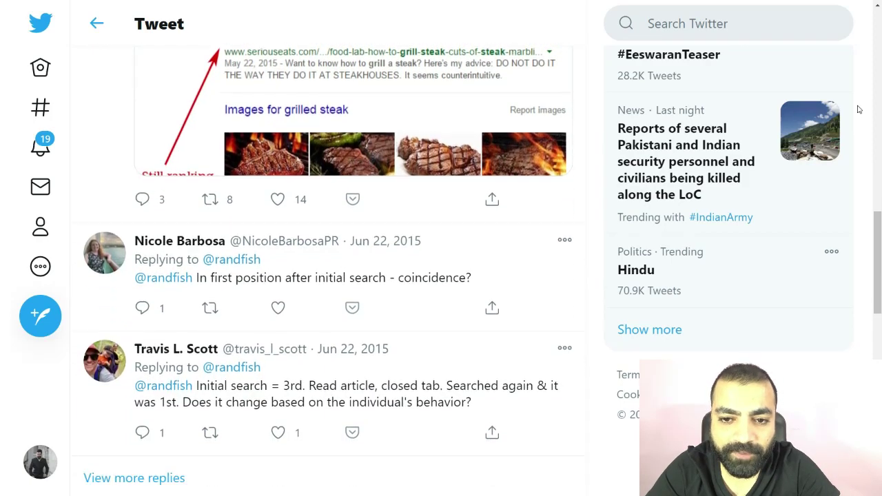
scroll(859, 109, "down", 2)
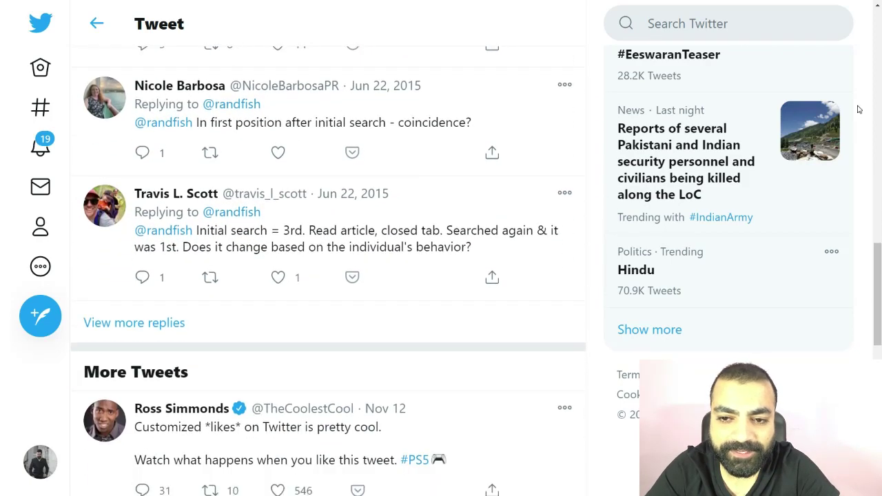
scroll(859, 110, "down", 1)
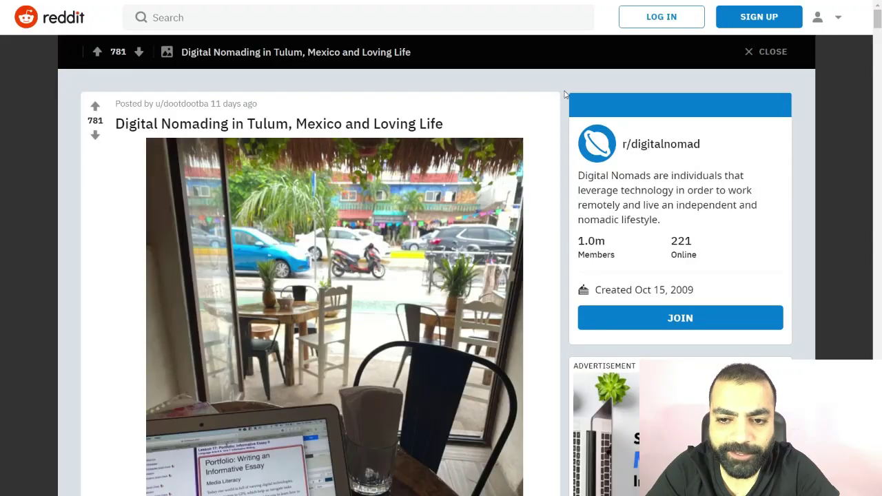
Step: Look over the r/digitalnomad post on Reddit and the newest artificial-intelligence questions on Stack Overflow
scroll(565, 94, "down", 5)
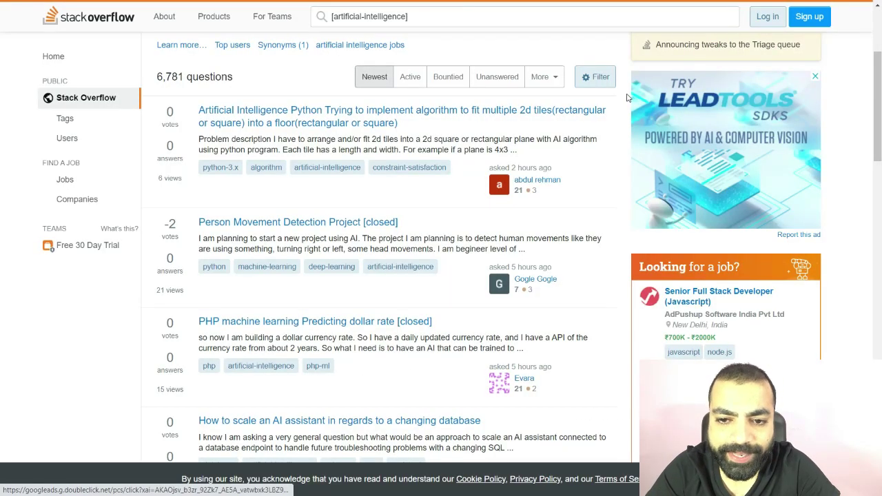
scroll(627, 98, "down", 3)
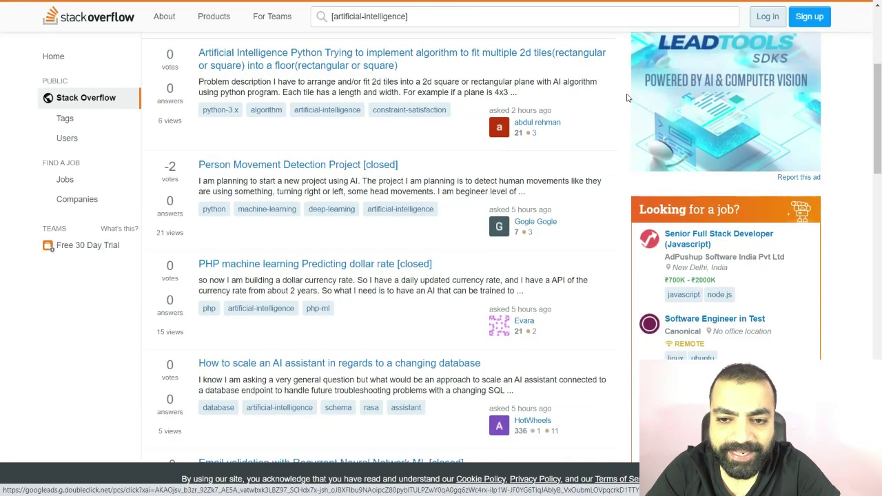
scroll(627, 97, "down", 7)
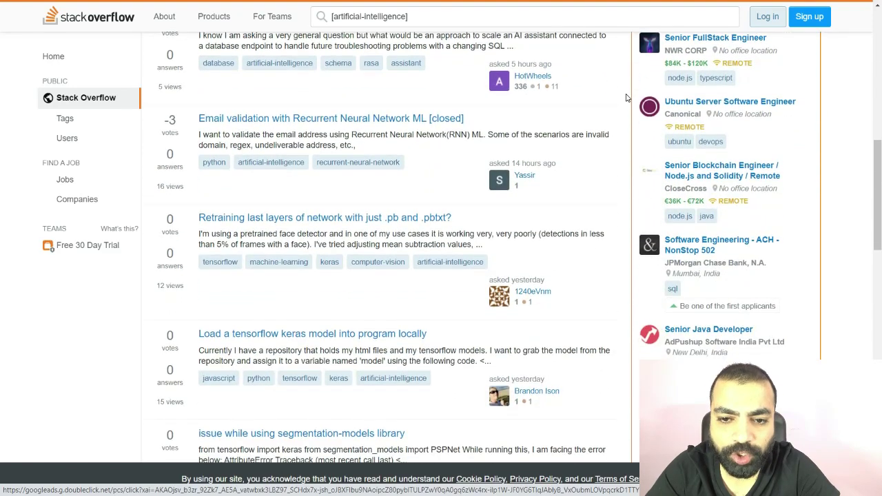
scroll(626, 97, "down", 5)
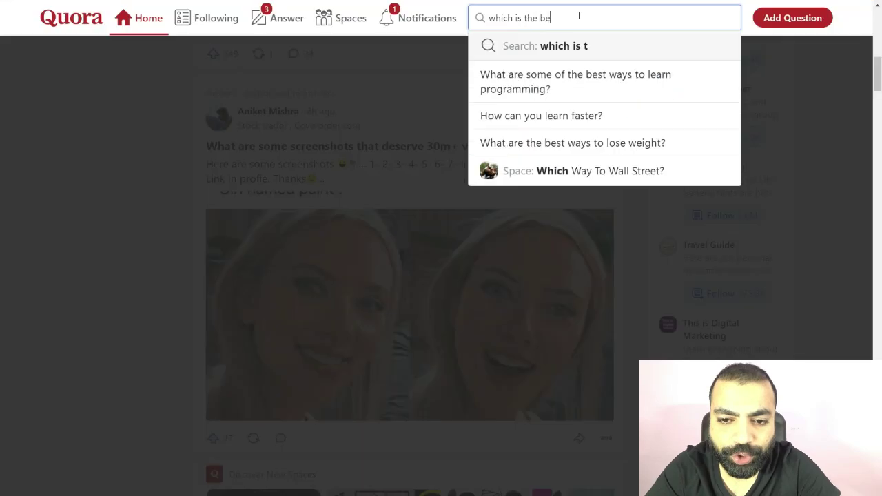
Step: Search Quora for "which is the best digital marketing course in pune" and look through the results and the Pune institute question's answers
type("st digital")
type(" marke")
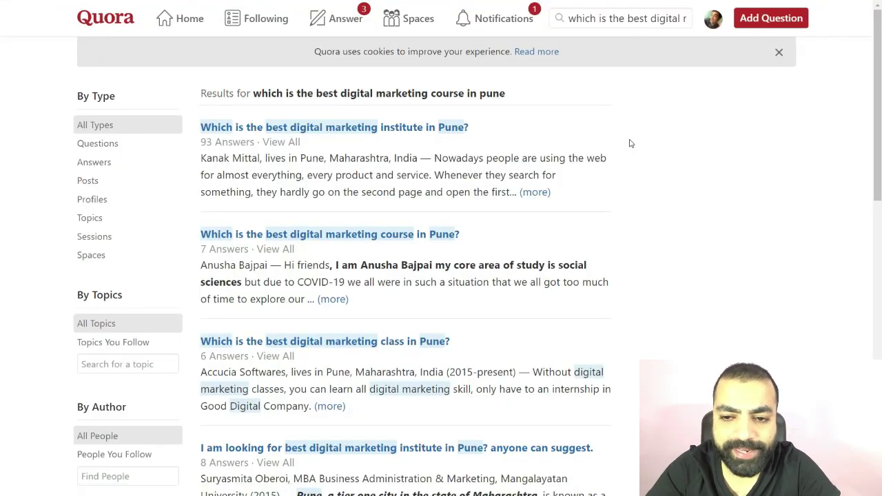
scroll(629, 143, "down", 6)
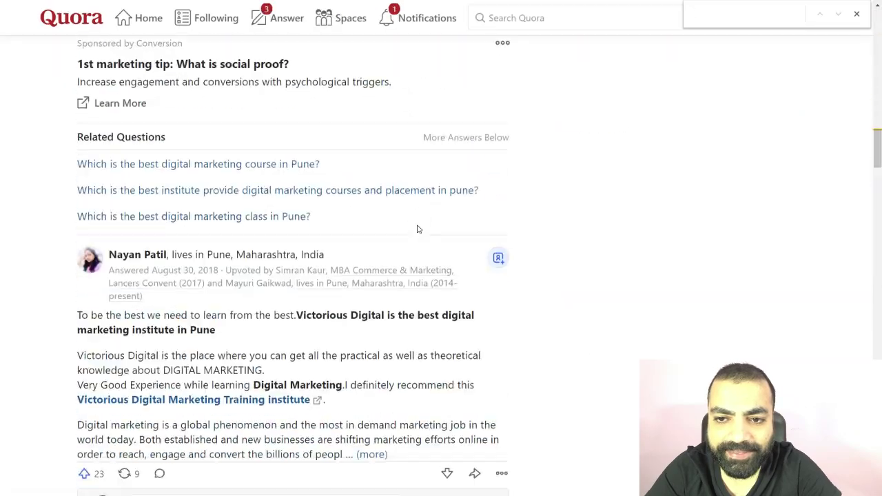
scroll(415, 228, "down", 10)
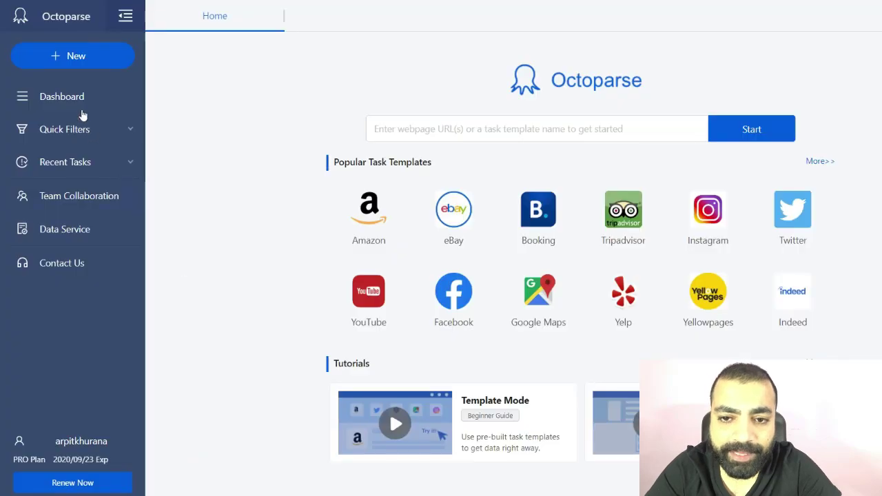
left_click(69, 58)
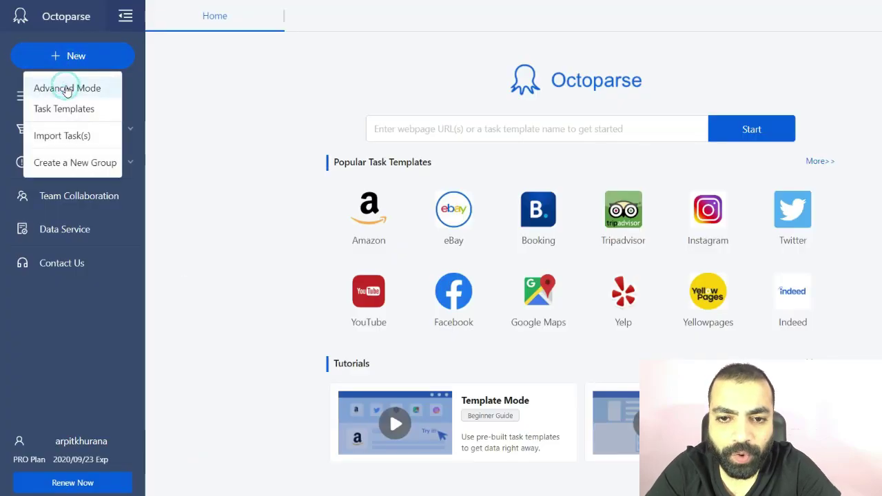
left_click(67, 89)
left_click(292, 142)
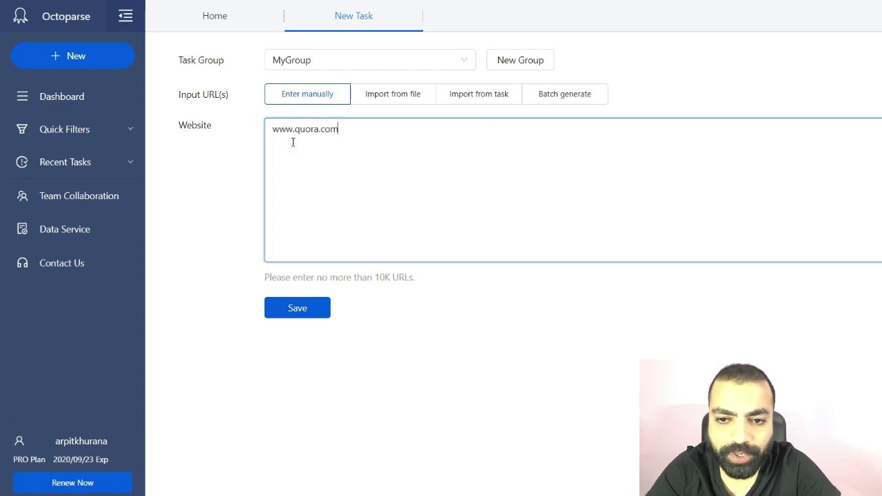
left_click(298, 308)
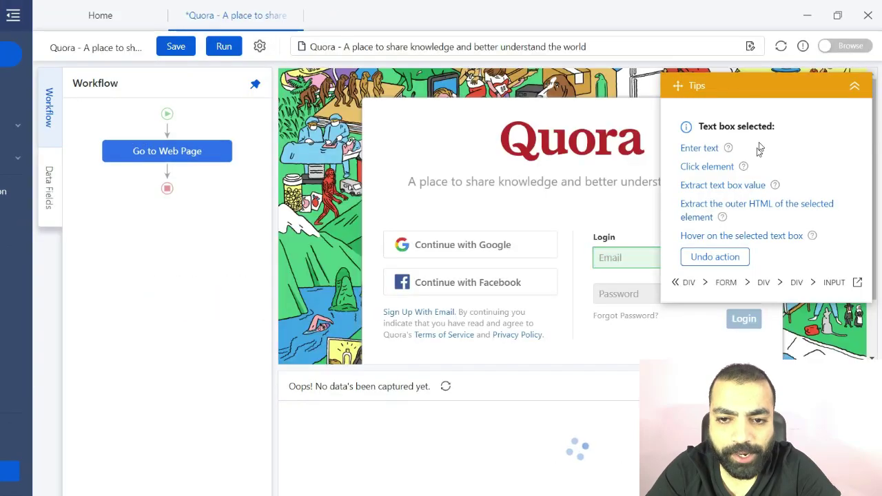
Step: Add workflow actions that enter the account e-mail and password in Quora's login form and trigger Login
left_click(700, 148)
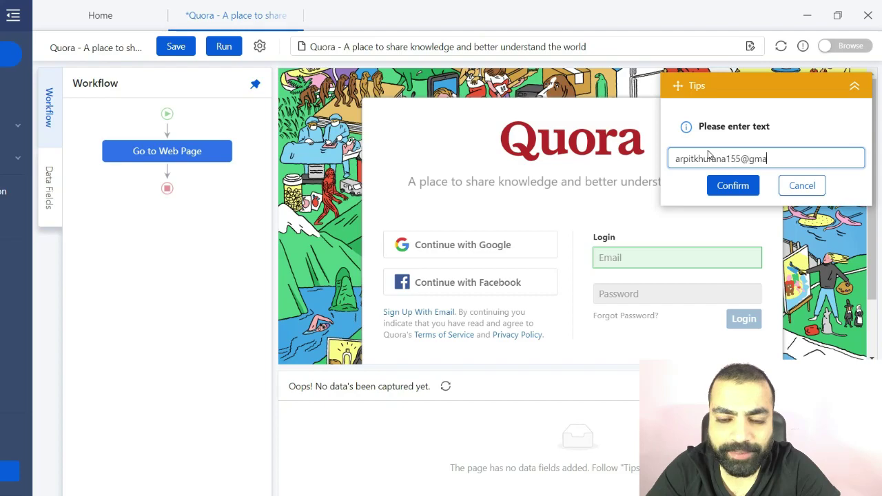
left_click(733, 187)
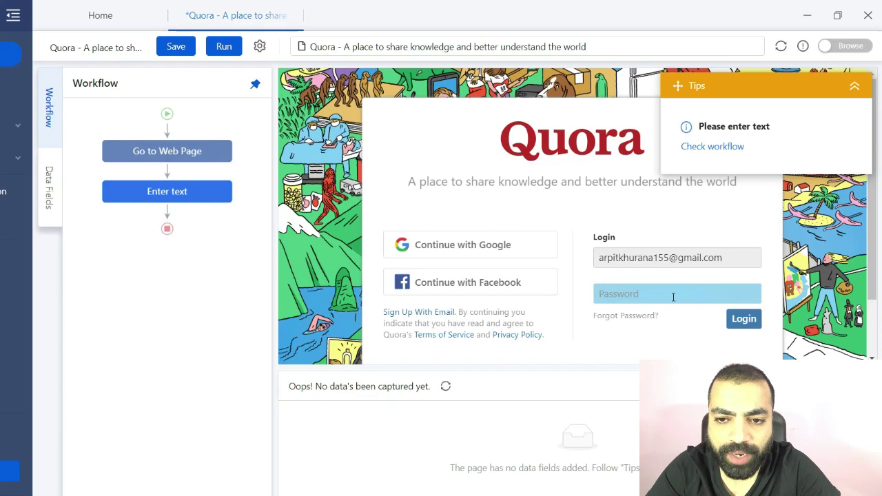
left_click(673, 296)
left_click(711, 151)
type("password")
left_click(733, 185)
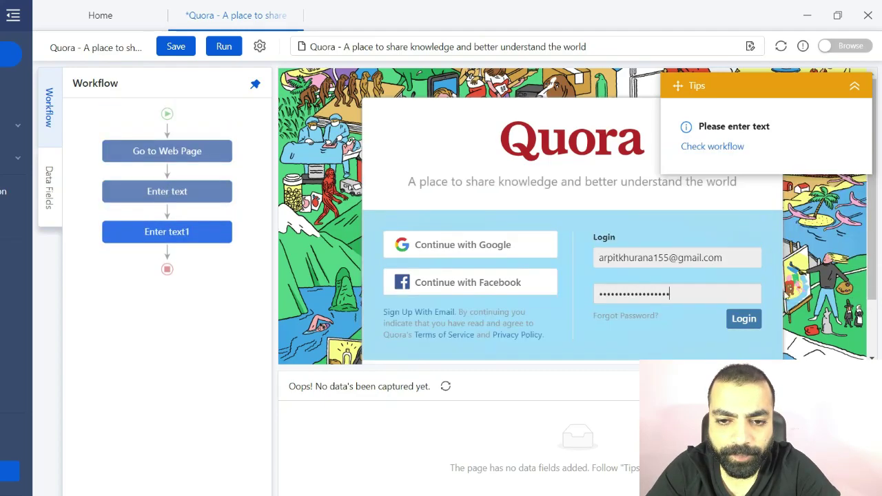
left_click(750, 318)
left_click(714, 178)
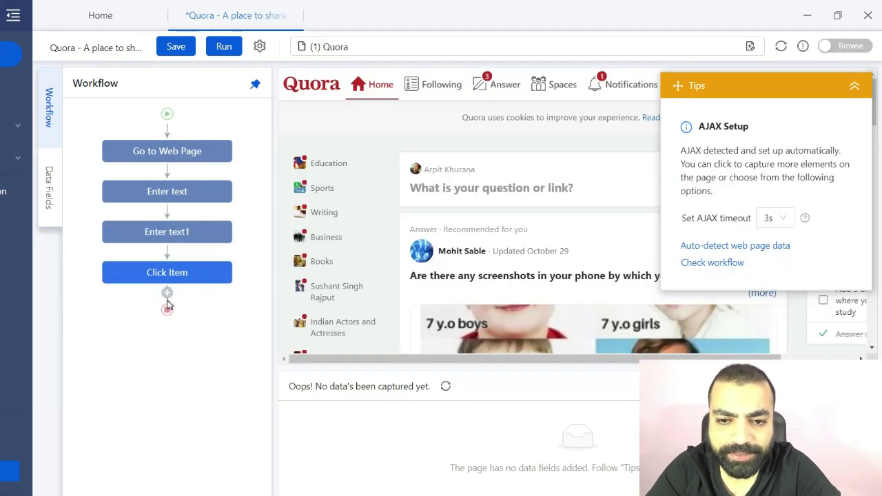
Step: Add an Open Page action to the workflow after the login Click Item action
left_click(167, 293)
left_click(174, 386)
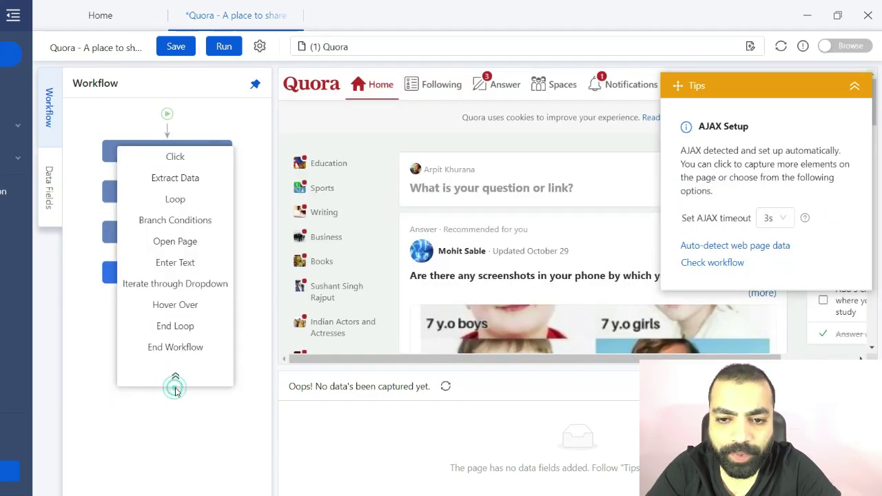
left_click(180, 262)
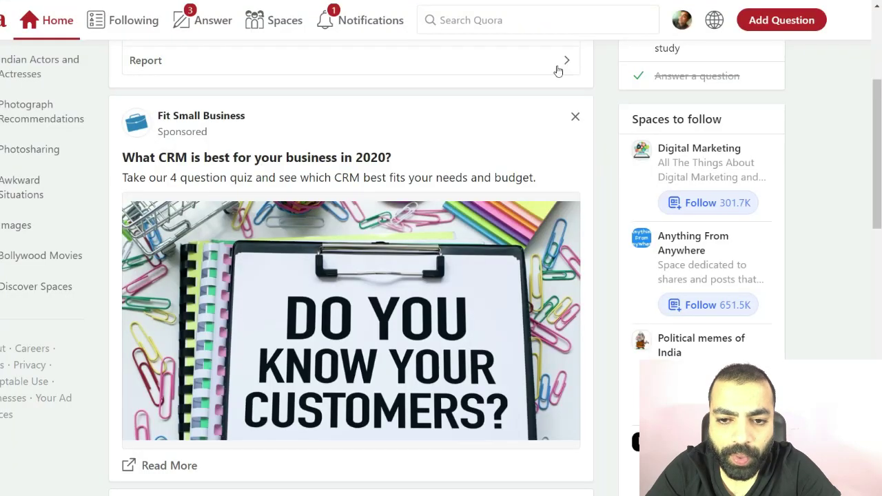
Step: Switch to Quora in the browser, search for "ai for marketing" and look through the resulting questions
left_click(525, 15)
type("ai")
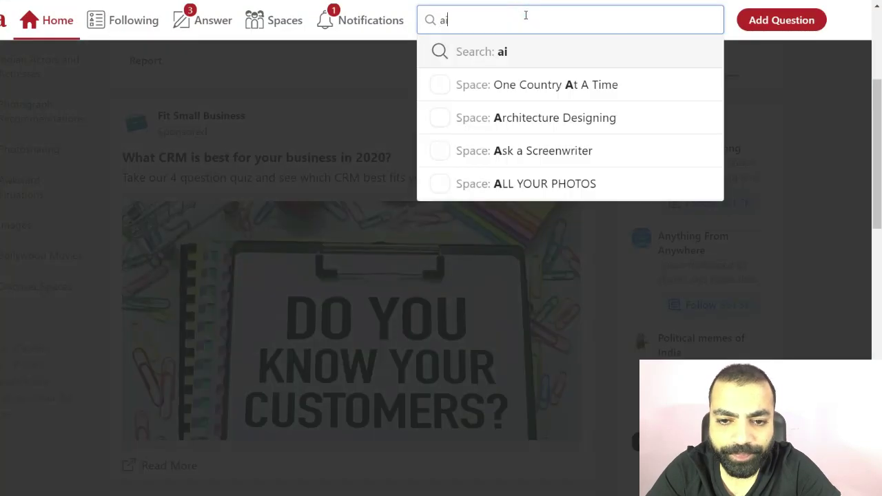
type(" for ma")
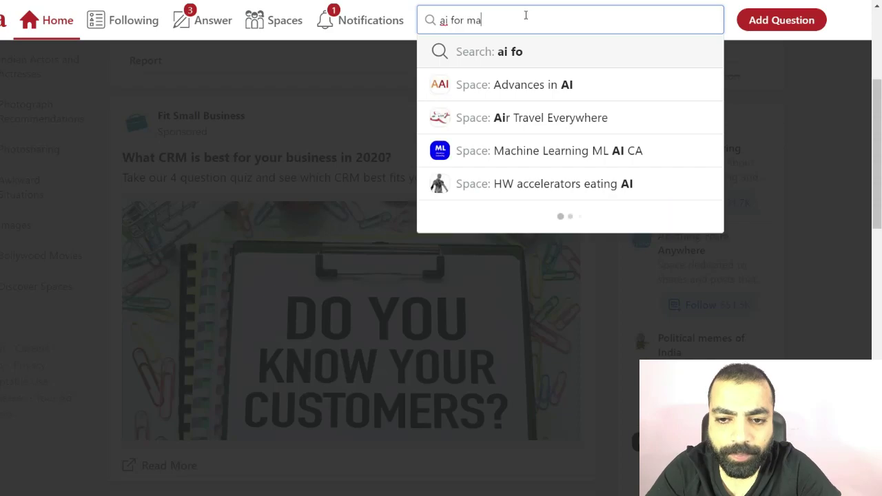
type("rketing")
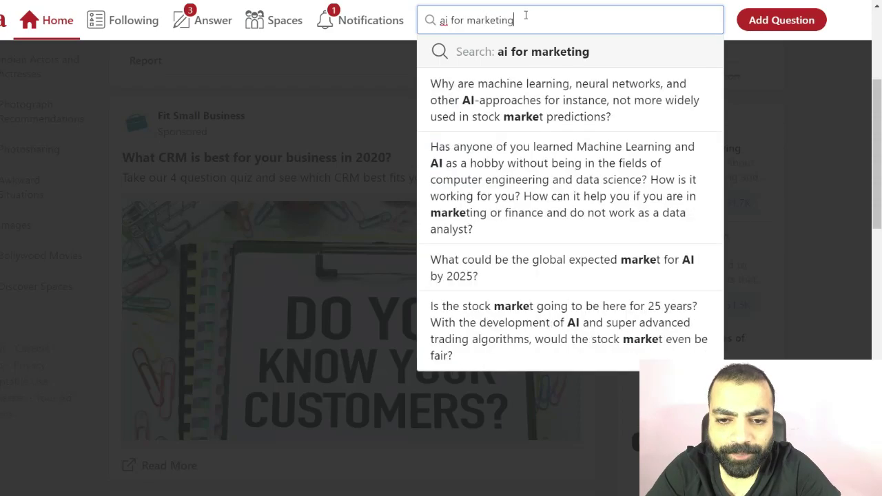
key("Return")
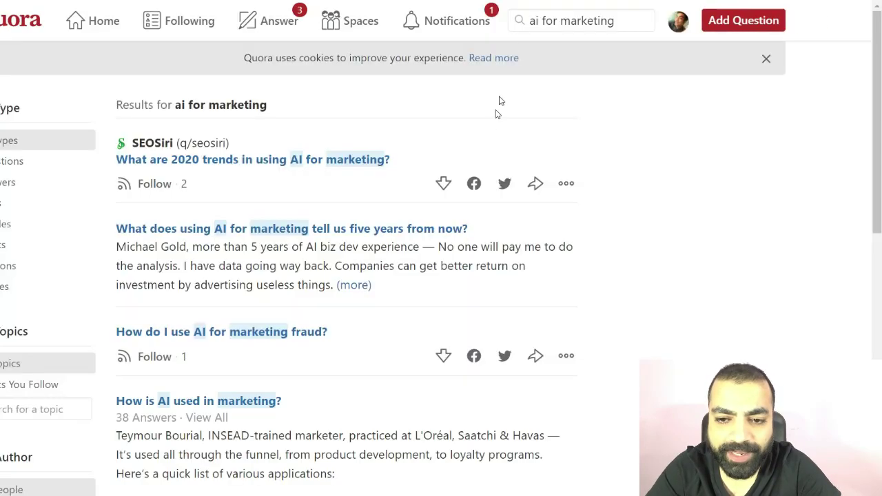
scroll(496, 193, "down", 4)
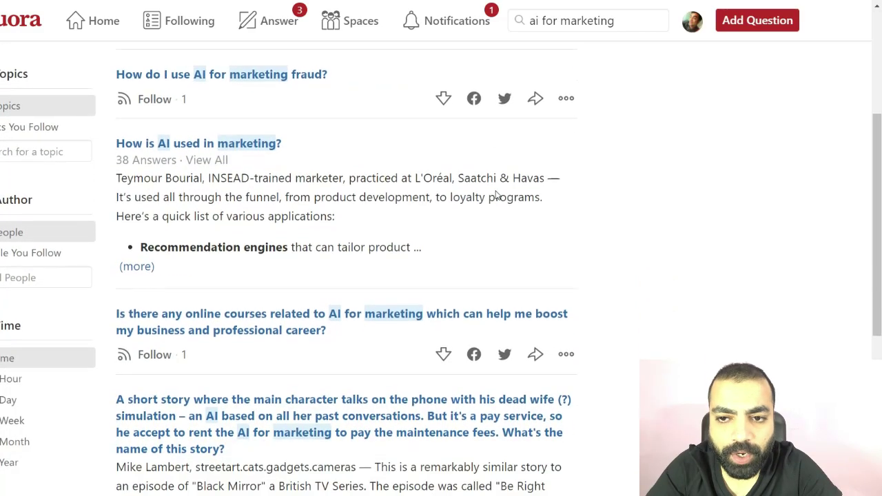
scroll(496, 195, "down", 5)
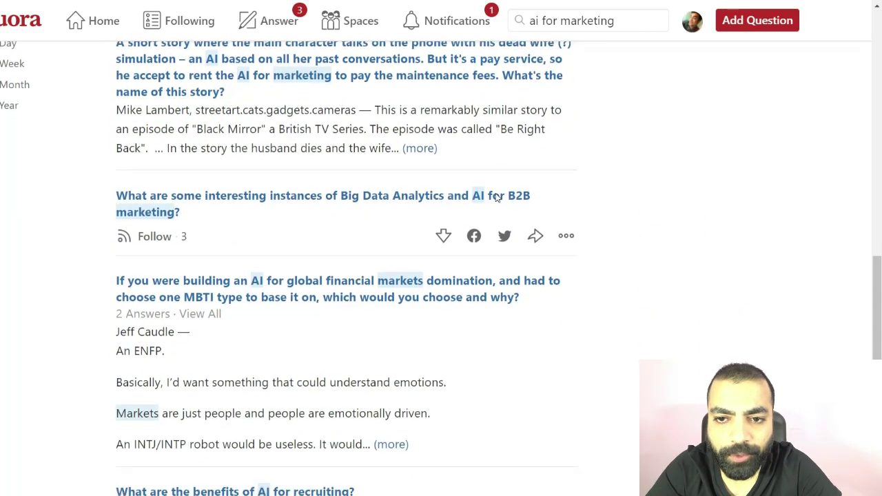
scroll(496, 197, "down", 5)
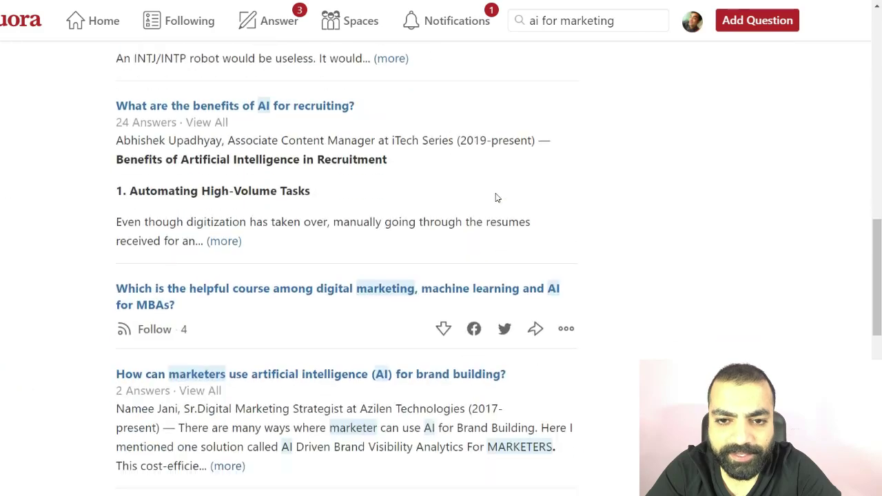
scroll(496, 198, "down", 6)
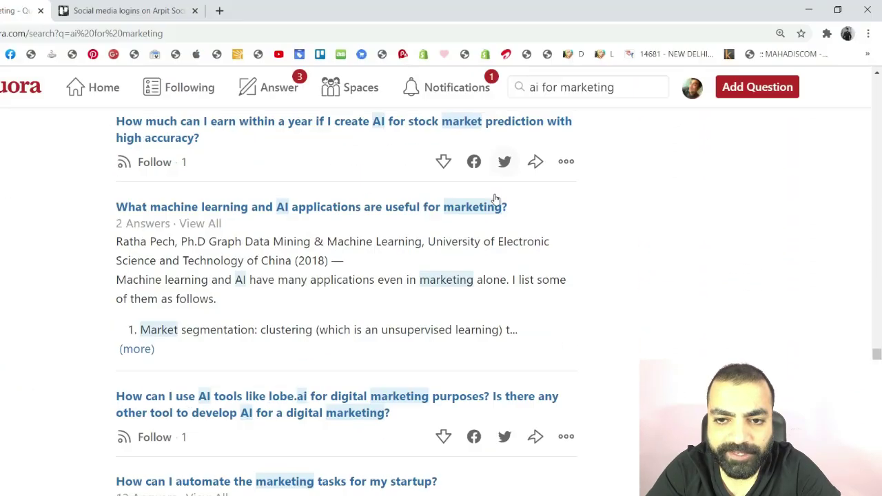
Step: Copy the Quora "ai for marketing" results address and set it as the URL of the new Go to Web Page action
left_click(256, 34)
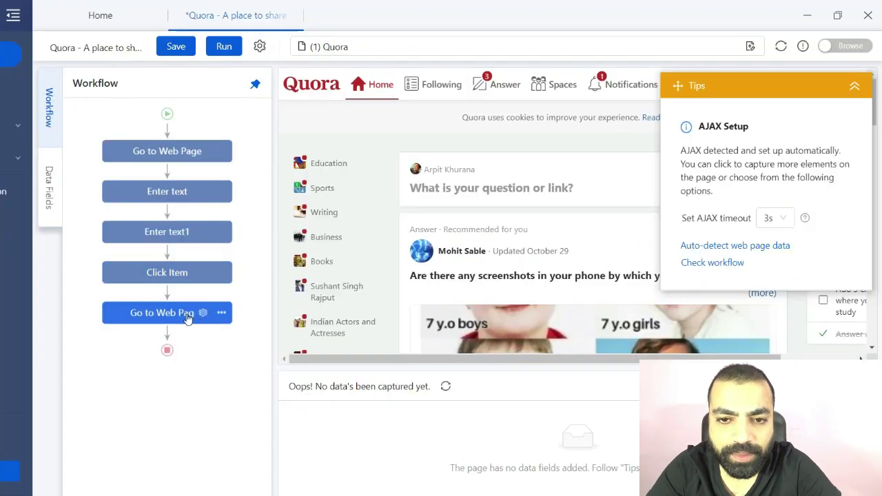
left_click(205, 317)
left_click(168, 150)
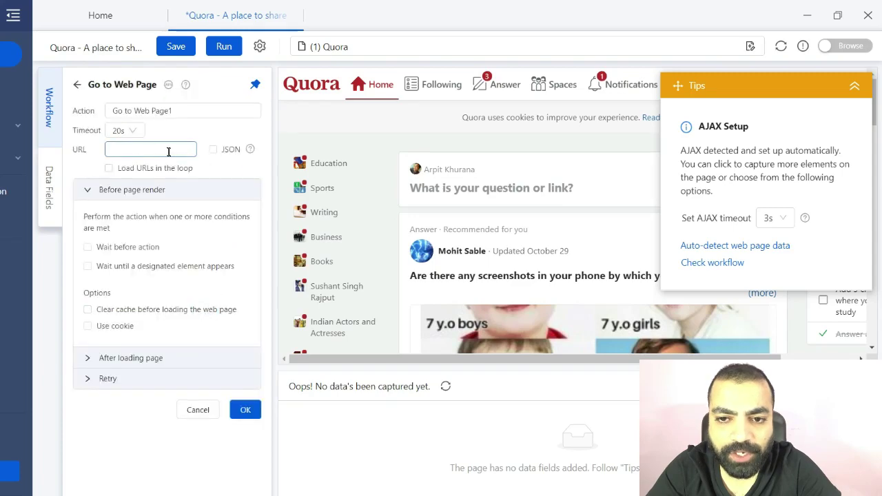
key("ctrl+v")
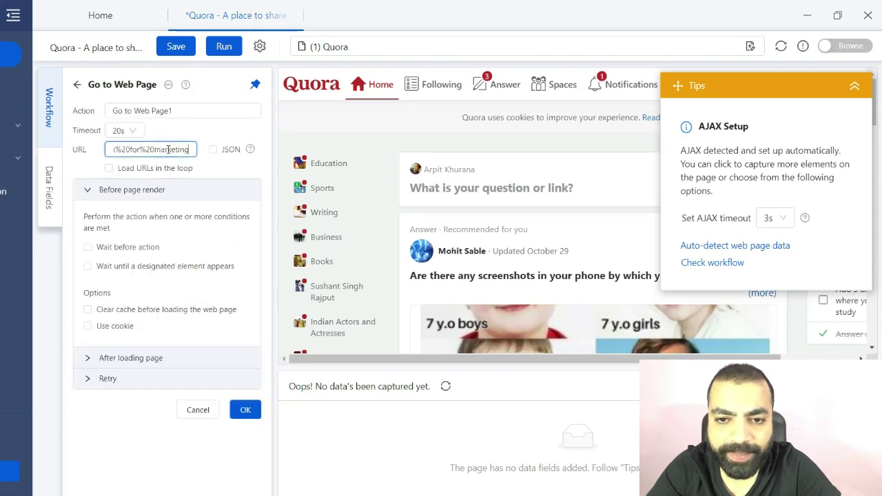
Step: Set the Go to Web Page action to scroll to the bottom of the page after loading, with 200 repeats and a 3s wait, and apply it
left_click(89, 358)
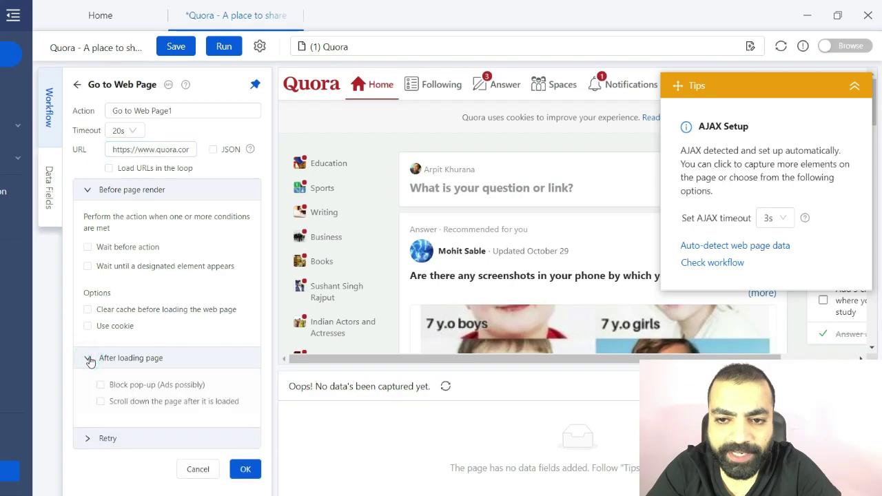
left_click(100, 401)
scroll(134, 392, "down", 1)
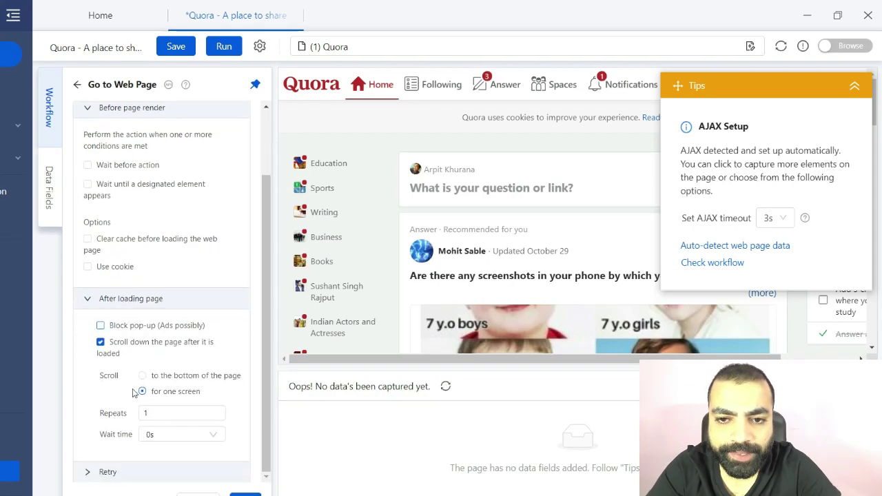
left_click(142, 376)
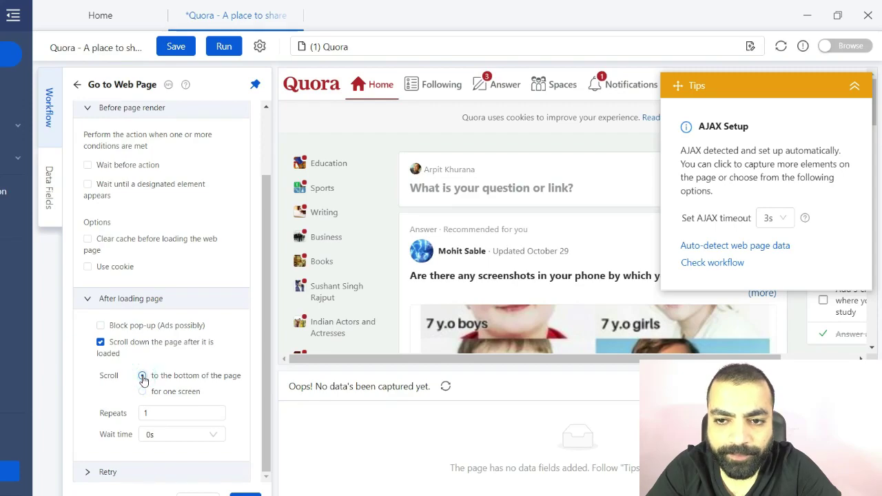
left_click(171, 412)
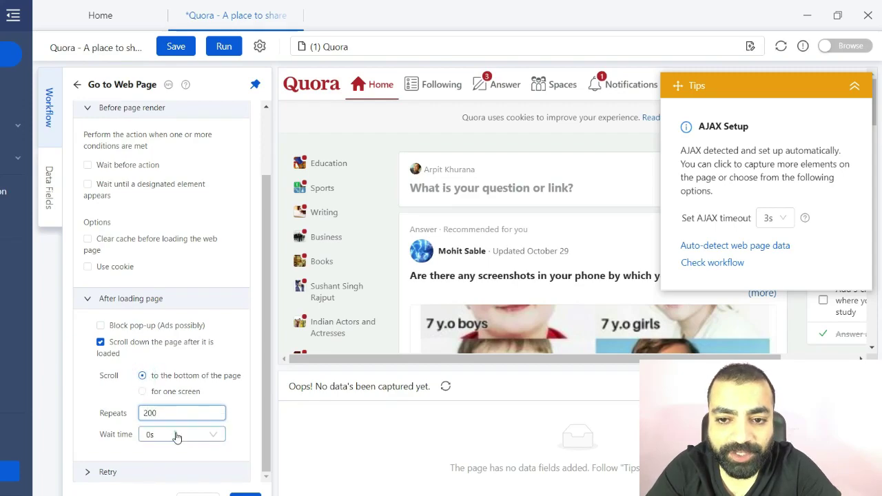
left_click(175, 435)
scroll(176, 468, "down", 3)
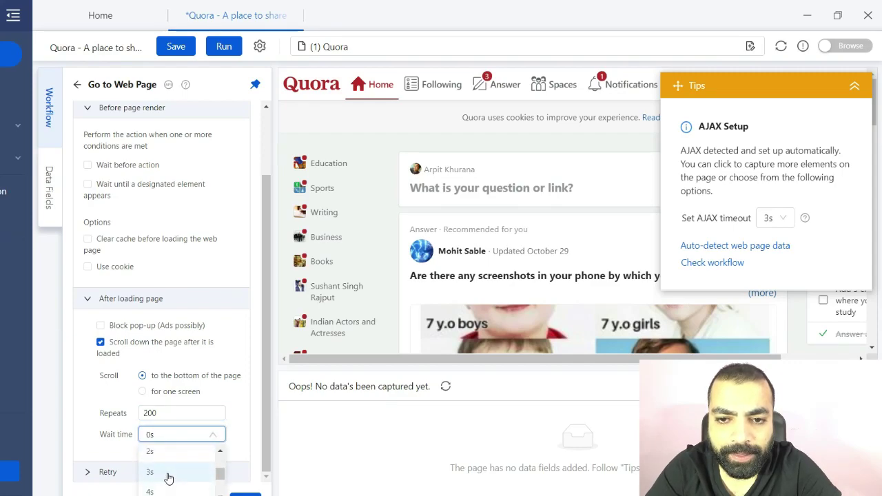
left_click(168, 474)
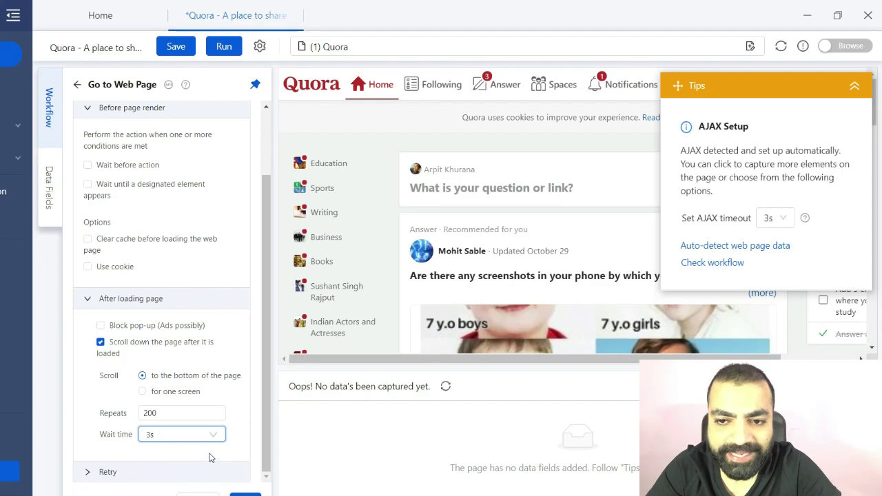
left_click(246, 493)
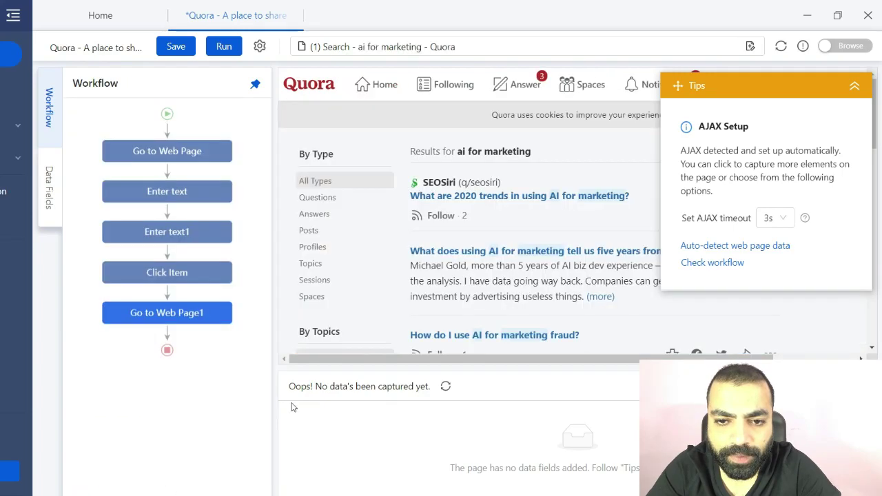
Step: Auto-detect the search results' data and delete the rendered_qtext, matched_term, matched_term1 and matched_term2 fields
left_click(754, 246)
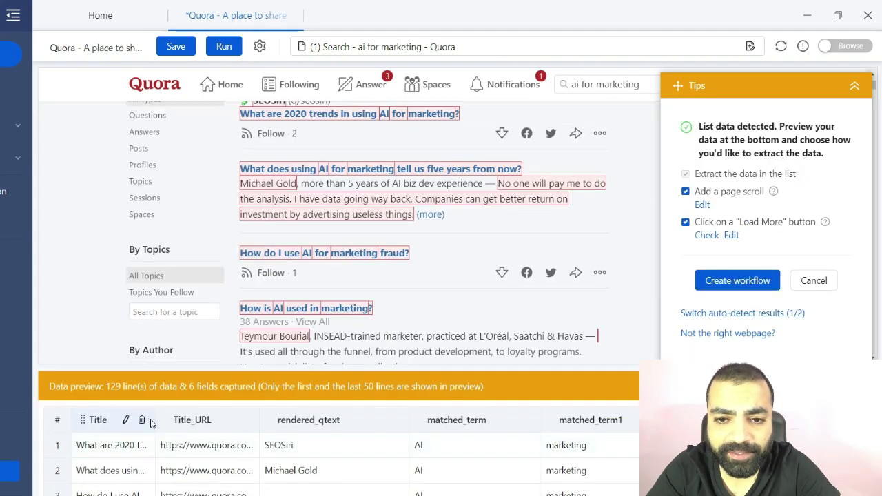
left_click(396, 421)
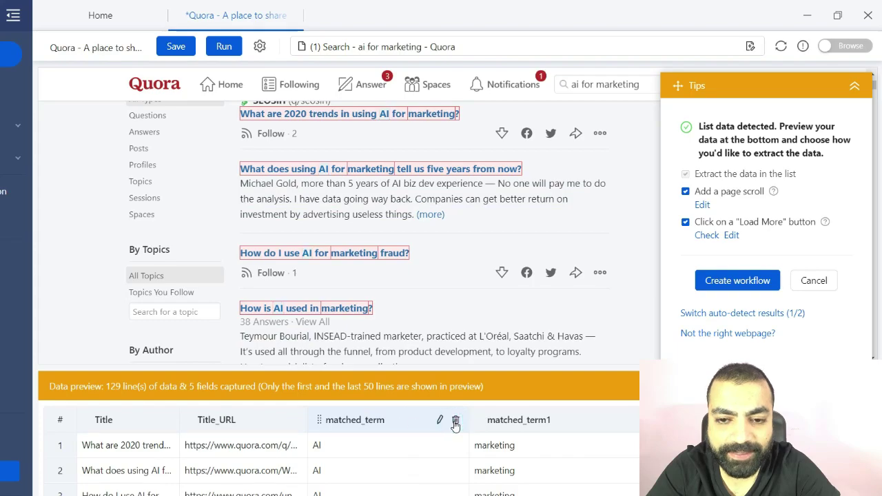
left_click(455, 421)
left_click(577, 421)
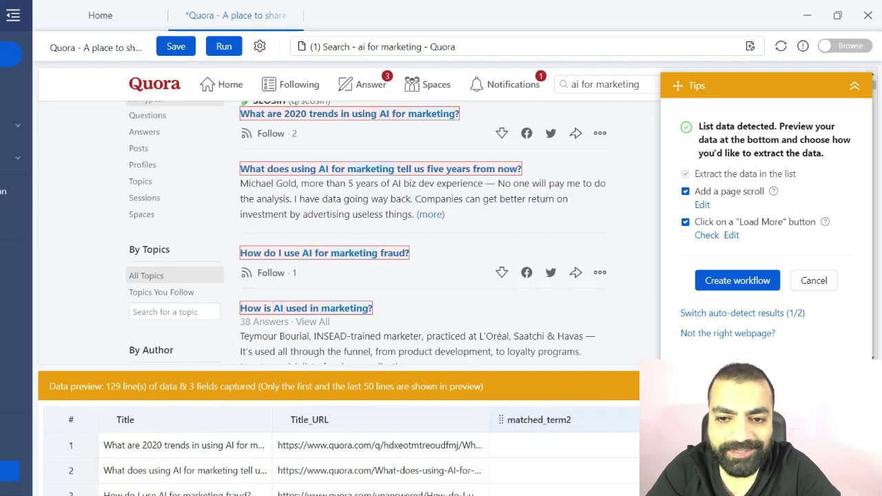
left_click(577, 422)
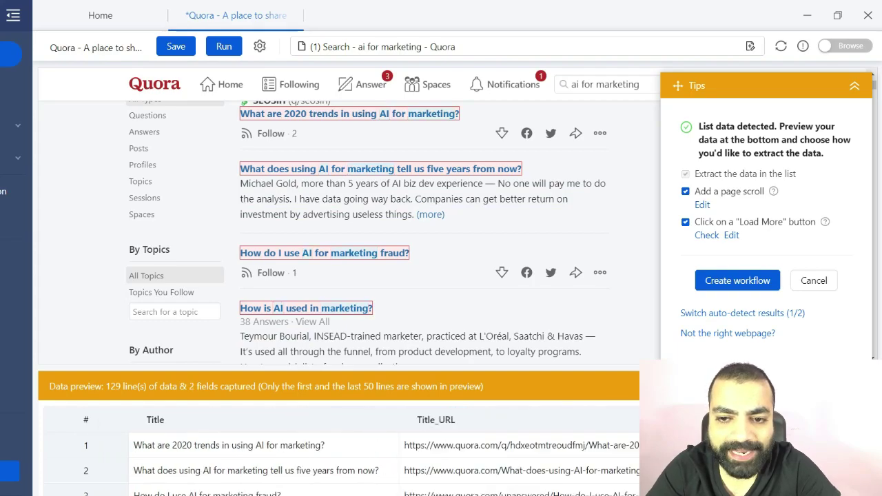
Step: Set the detected data's page scroll to the bottom of the page, with 200 repeats and a 3s wait
left_click(702, 205)
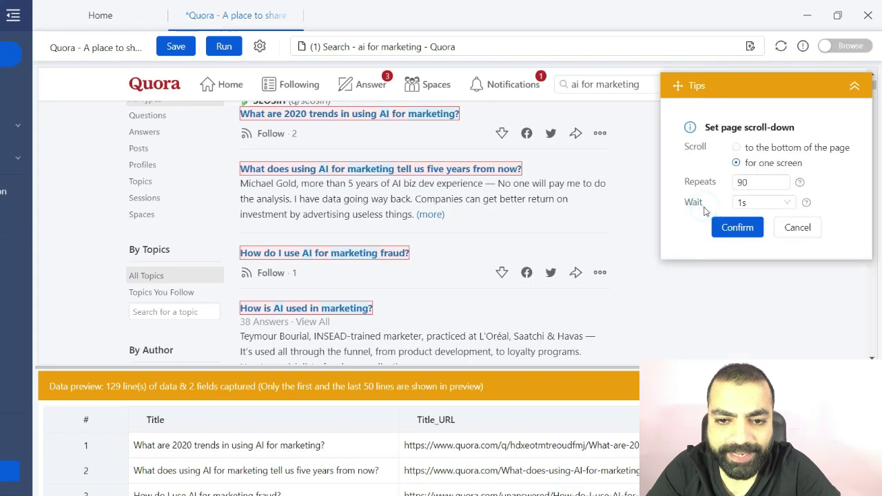
left_click(759, 182)
left_click(736, 147)
left_click(753, 182)
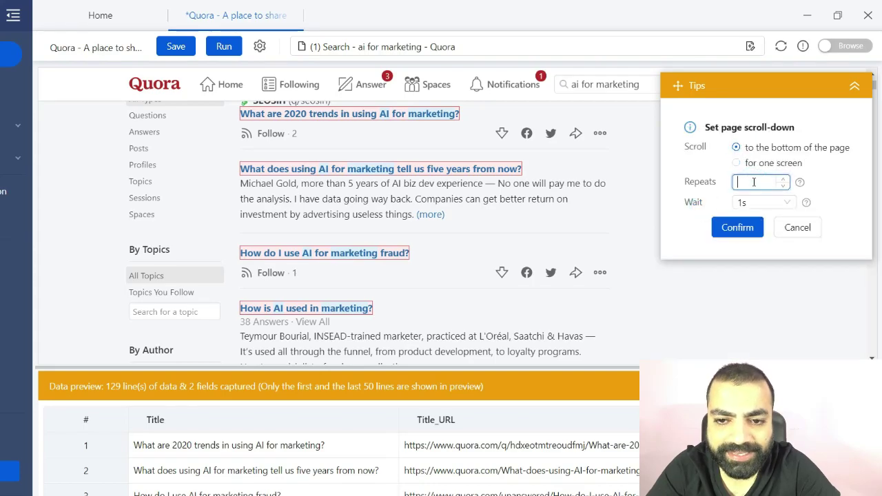
type("200")
left_click(762, 202)
scroll(758, 172, "down", 2)
scroll(754, 178, "up", 2)
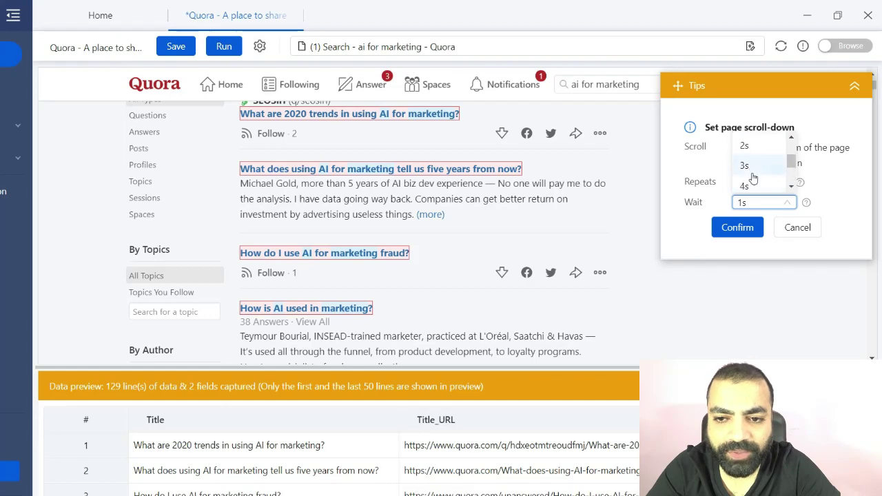
left_click(752, 172)
left_click(736, 228)
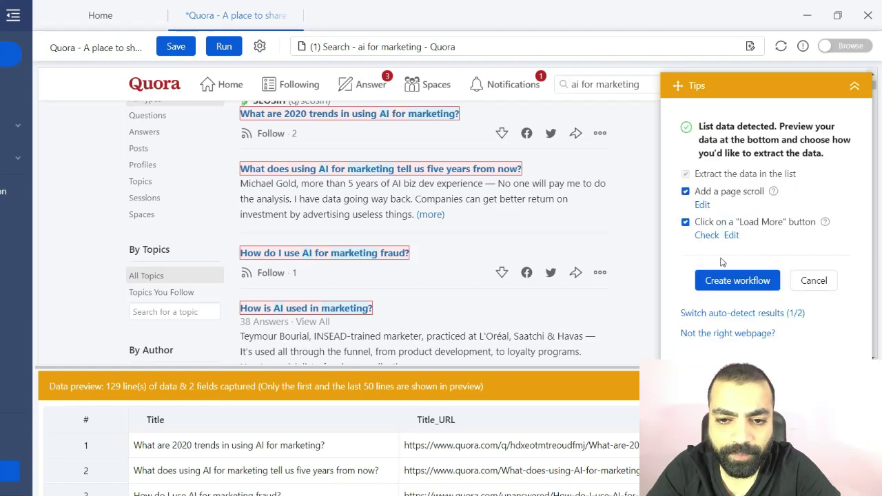
Step: Exclude the "Load More" button click, create the workflow from the detected list data and check it
left_click(686, 223)
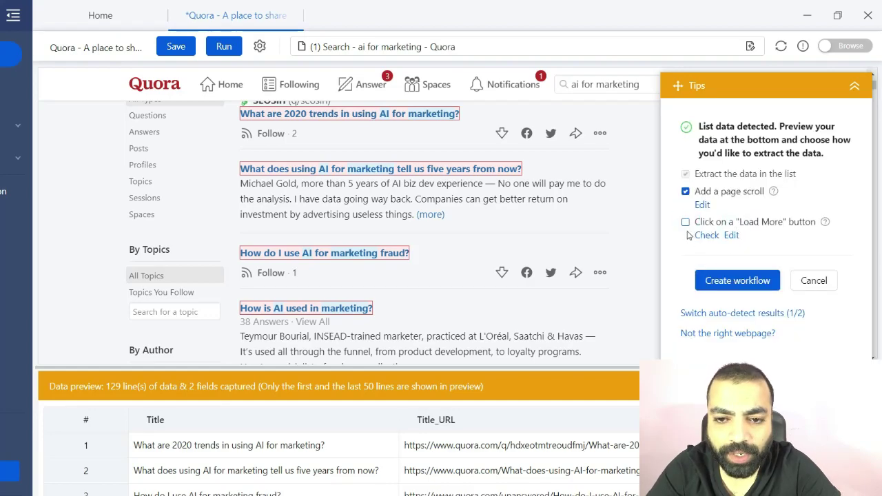
left_click(736, 282)
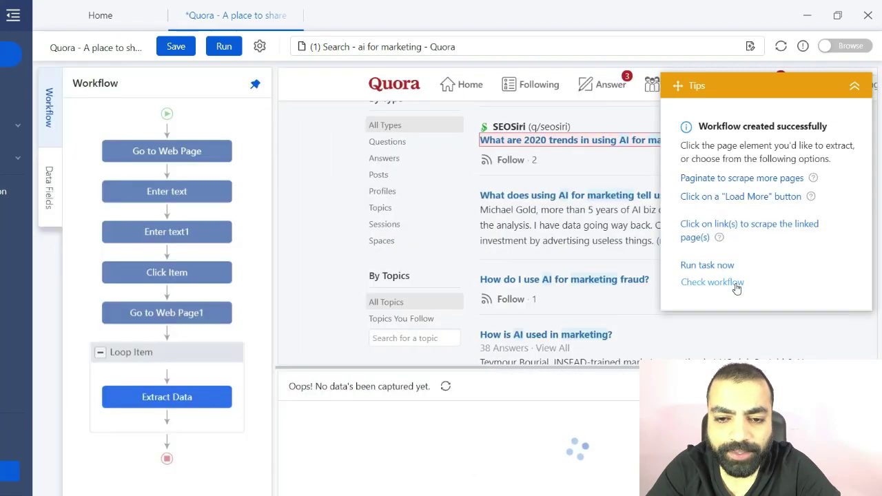
left_click(736, 287)
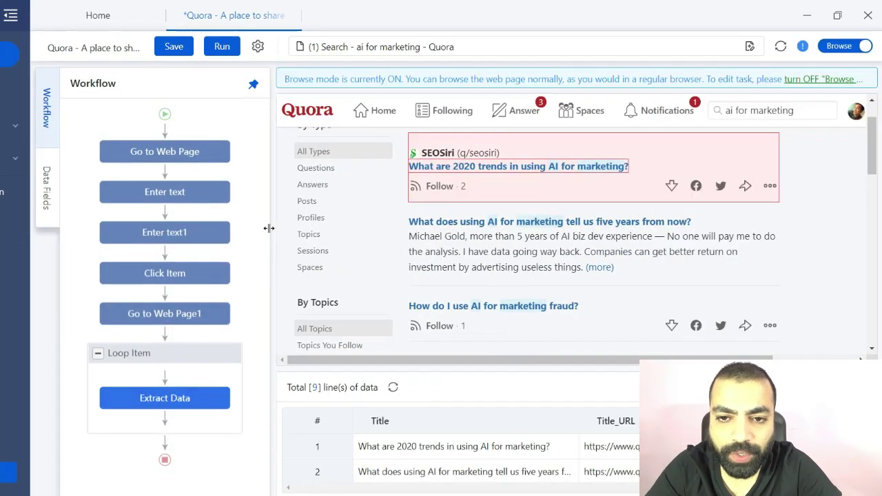
Step: Run the Quora task on the local device and switch to the spreadsheet of extracted Quora data
left_click(221, 51)
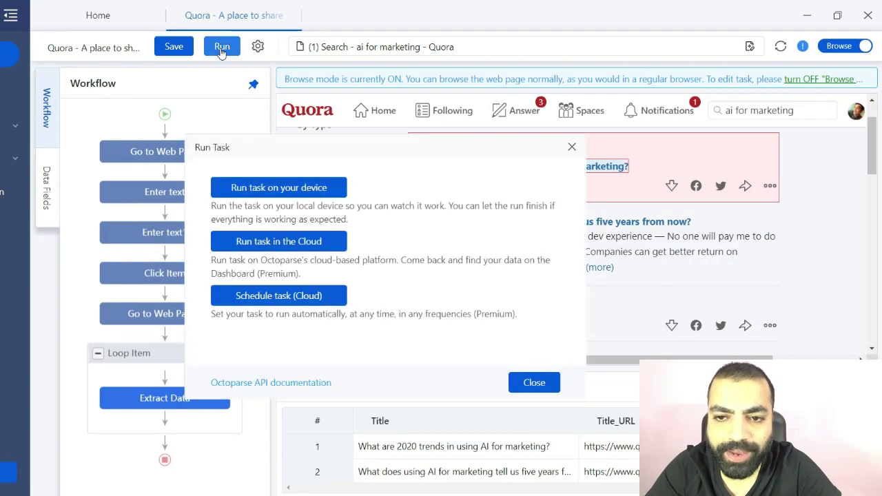
left_click(292, 196)
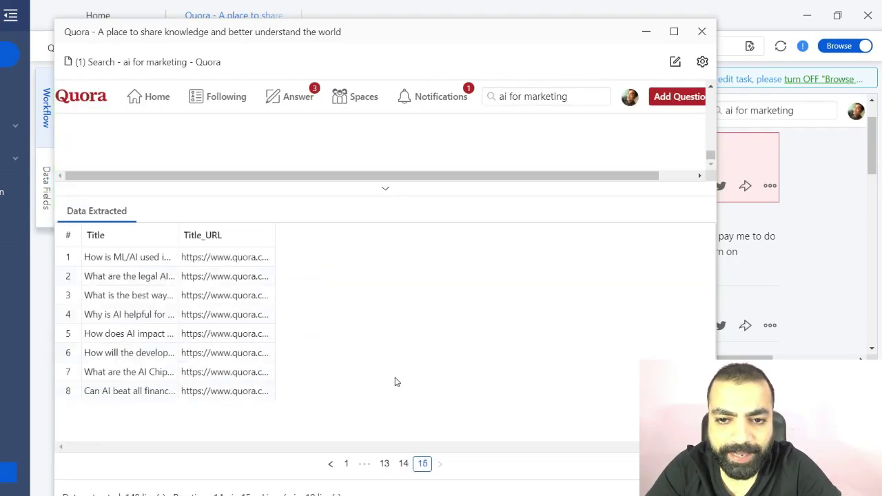
mouse_move(446, 493)
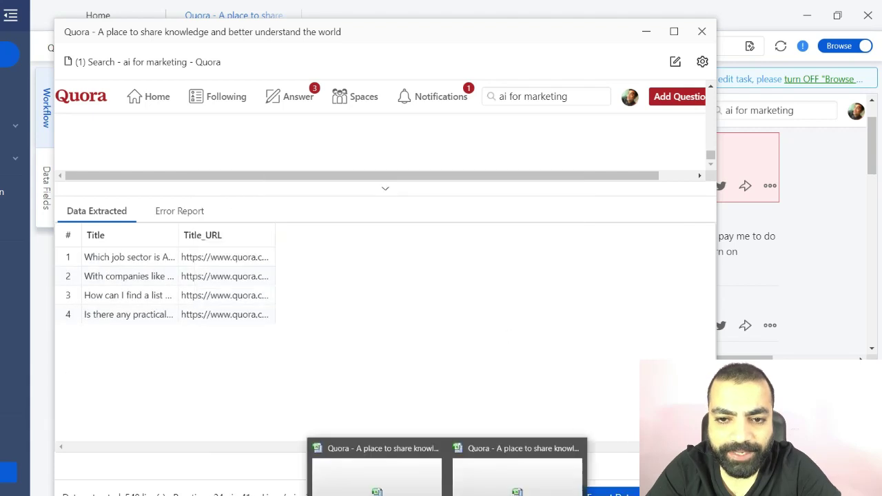
left_click(376, 476)
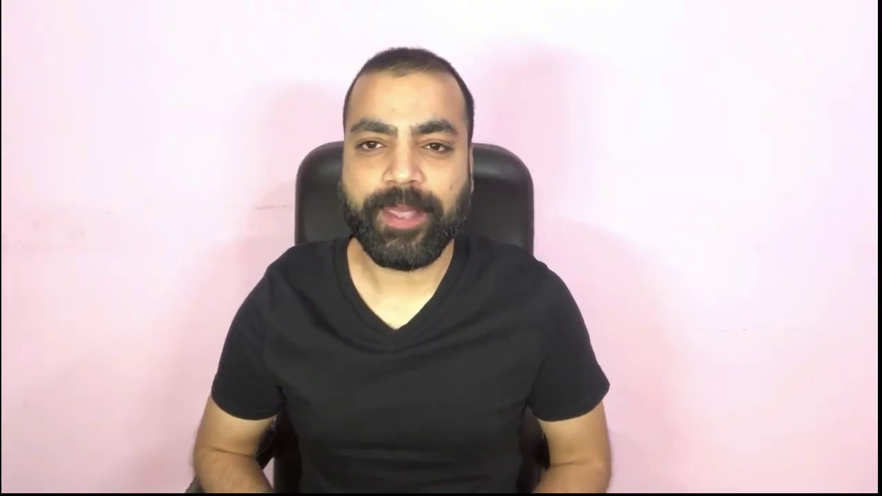